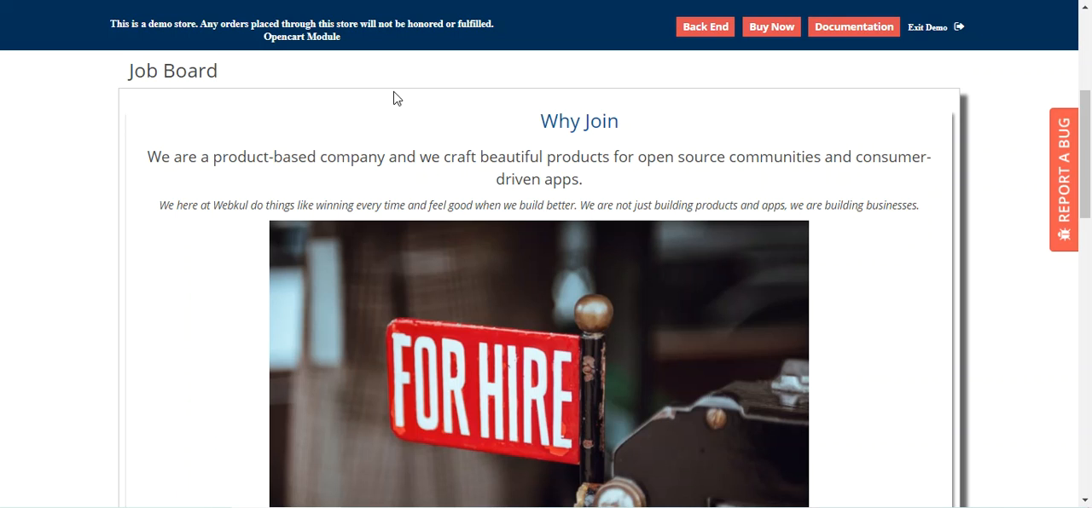
Step: Read the Why Join section of the Job Board page, including its heading, introduction and banner image
{"action": "mouse_move", "coordinate": [1089, 175]}
{"action": "left_mouse_down"}
{"action": "mouse_move", "coordinate": [1089, 86]}
{"action": "mouse_move", "coordinate": [1089, 169]}
{"action": "left_mouse_up"}
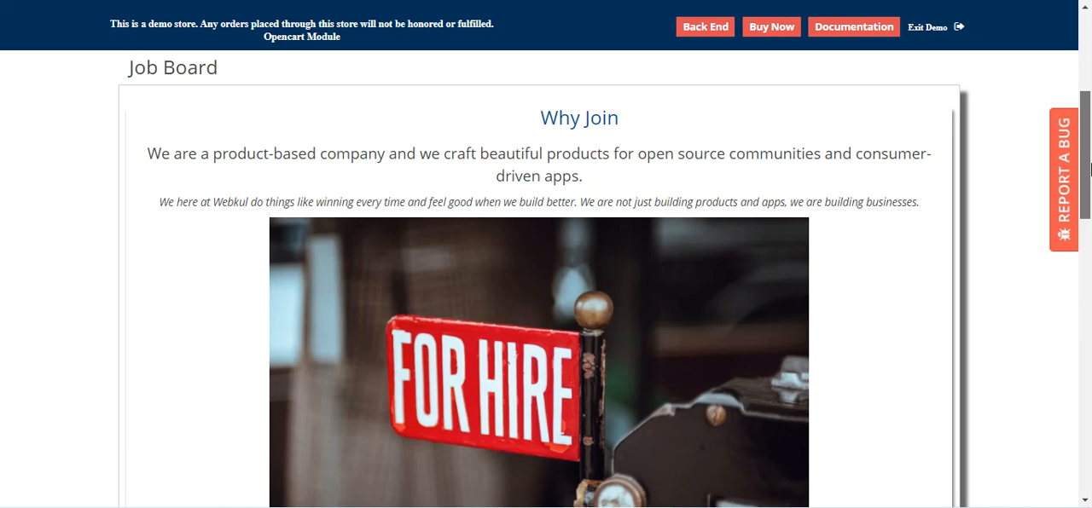
{"action": "left_click_drag", "start_coordinate": [538, 121], "coordinate": [616, 120]}
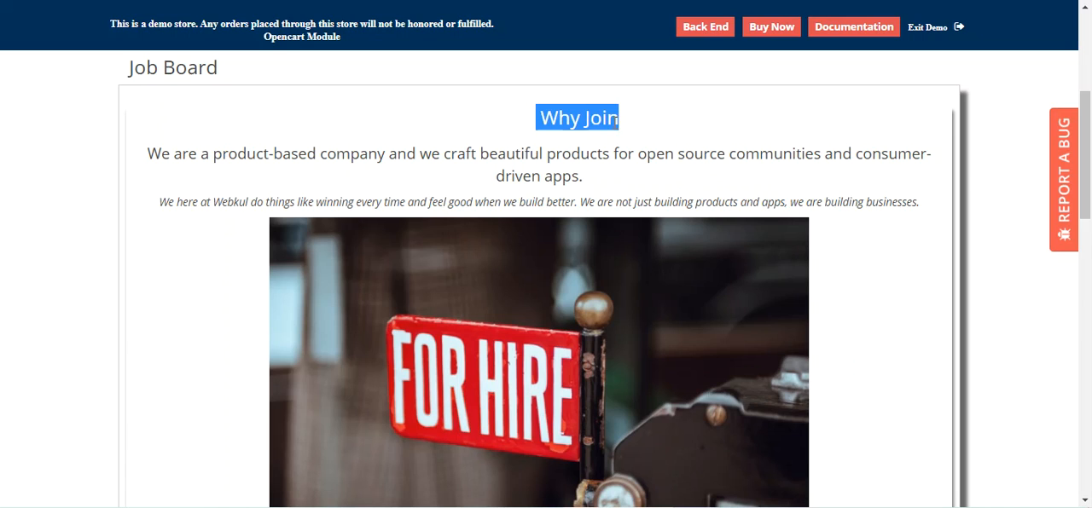
{"action": "left_click_drag", "start_coordinate": [235, 158], "coordinate": [784, 180]}
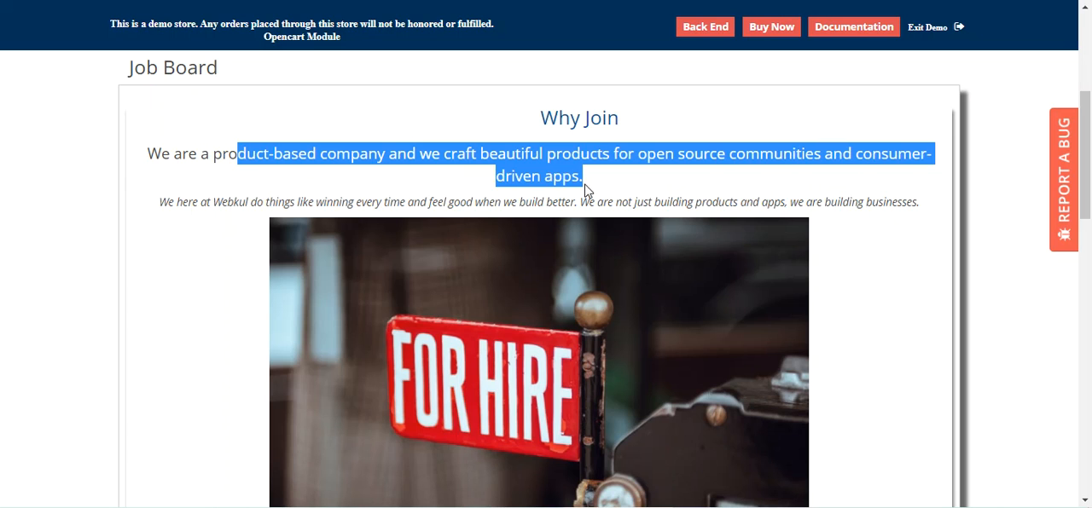
{"action": "left_click_drag", "start_coordinate": [221, 202], "coordinate": [551, 219]}
{"action": "scroll", "coordinate": [631, 239], "scroll_direction": "down", "scroll_amount": 2}
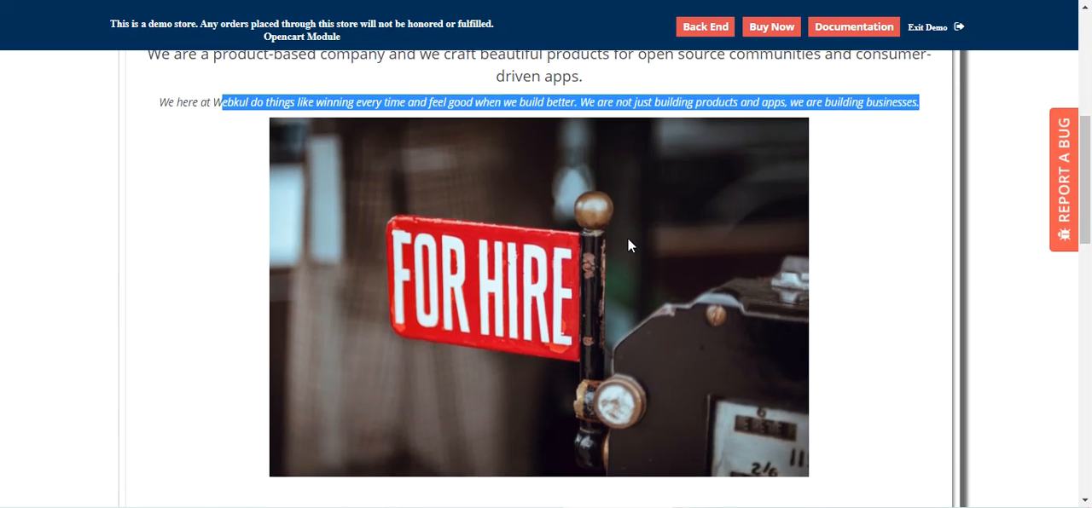
{"action": "scroll", "coordinate": [629, 243], "scroll_direction": "up", "scroll_amount": 1}
{"action": "scroll", "coordinate": [512, 264], "scroll_direction": "down", "scroll_amount": 5}
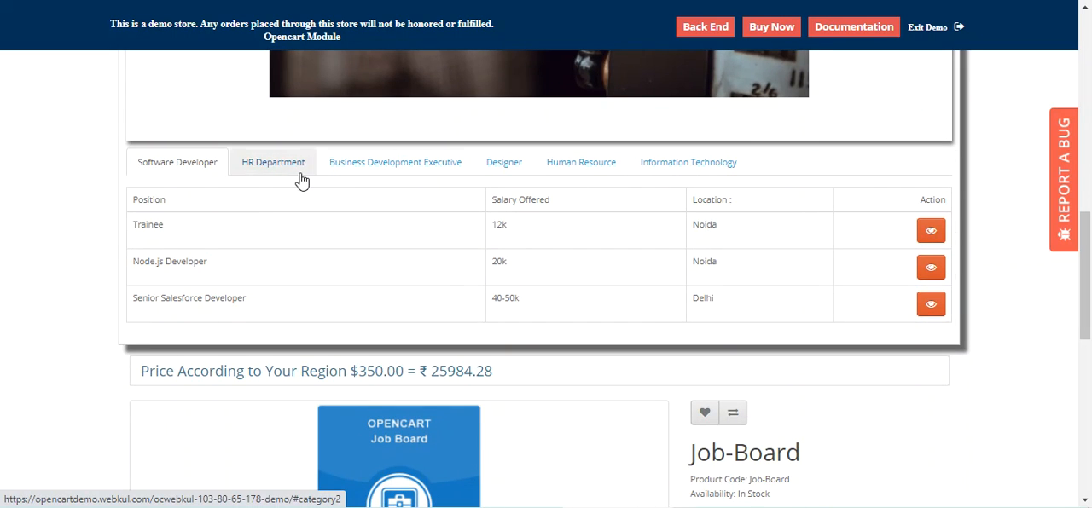
Step: Browse the vacancies listed under Business Development Executive, Designer, Human Resource and Information Technology
{"action": "left_click", "coordinate": [415, 175]}
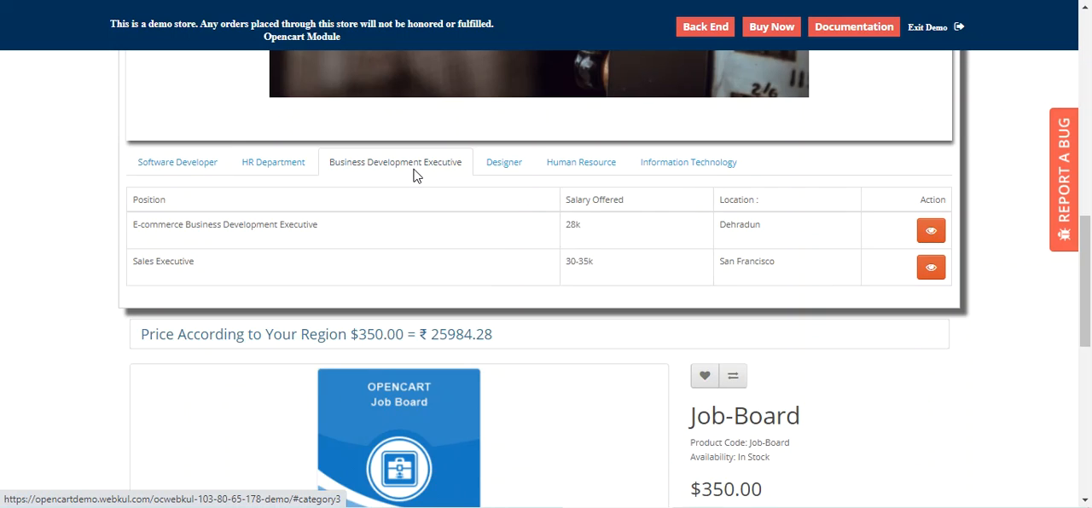
{"action": "left_click", "coordinate": [501, 174]}
{"action": "left_click", "coordinate": [580, 171]}
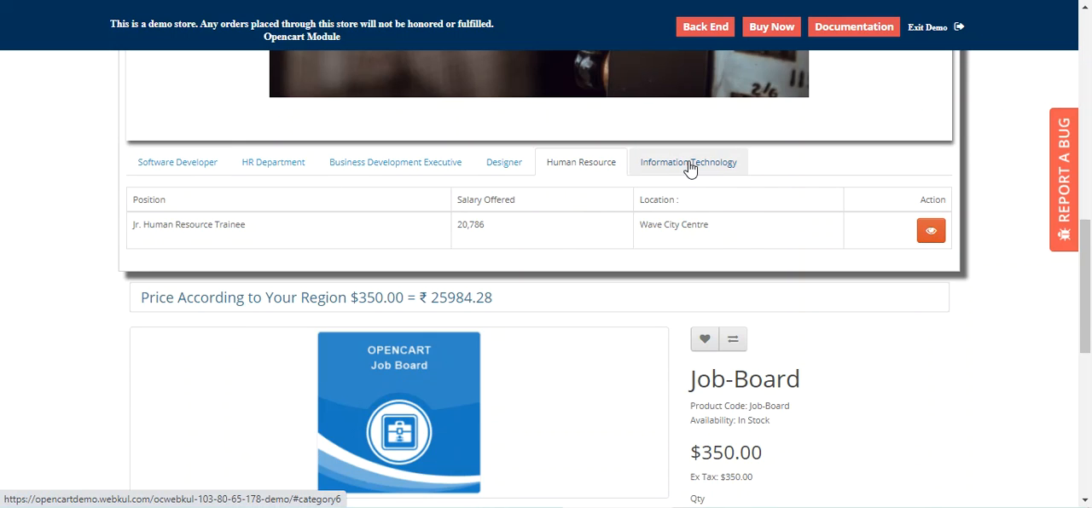
{"action": "left_click", "coordinate": [690, 167]}
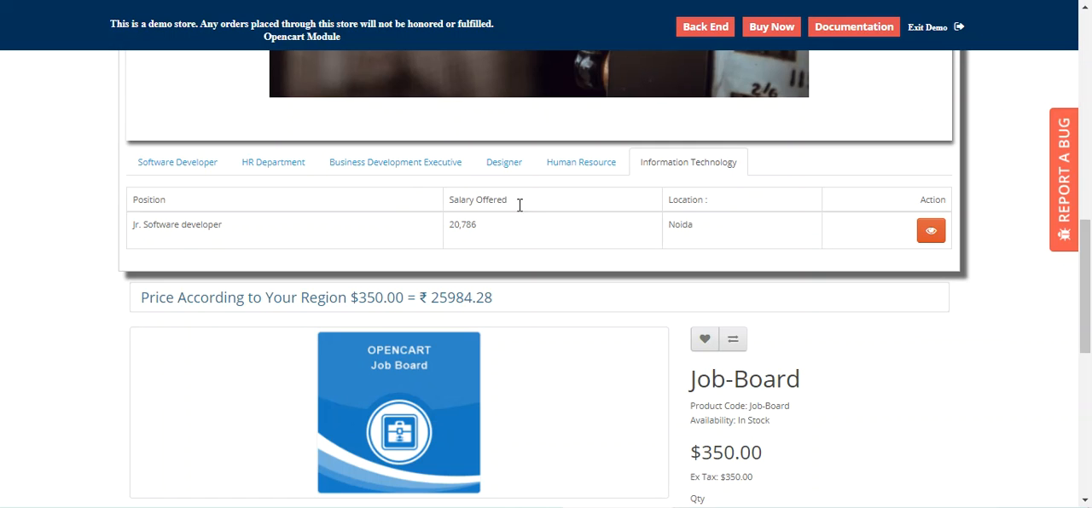
Step: Show the Software Developer vacancies and examine the position, salary, location and action columns
{"action": "left_click", "coordinate": [179, 170]}
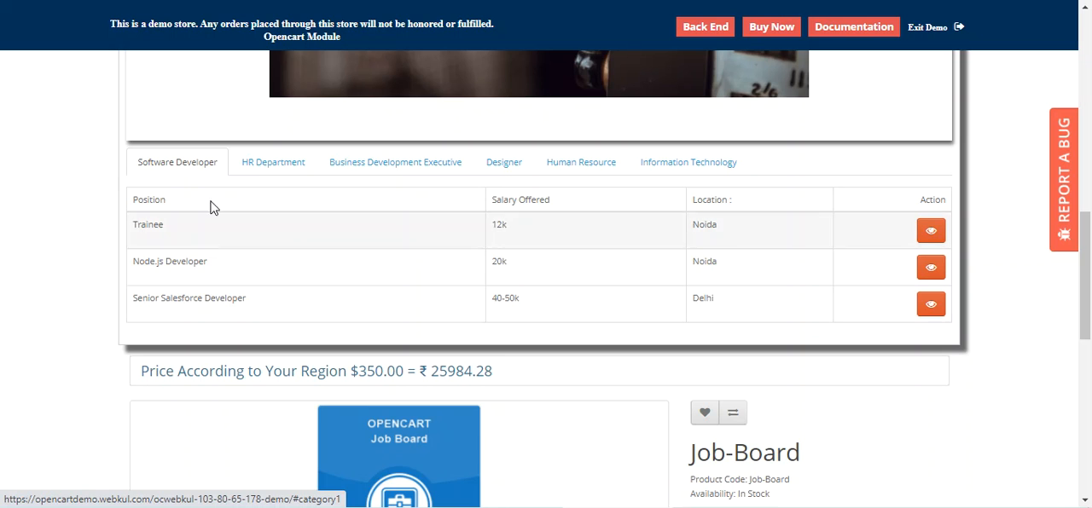
{"action": "left_click_drag", "start_coordinate": [1089, 247], "coordinate": [1089, 205]}
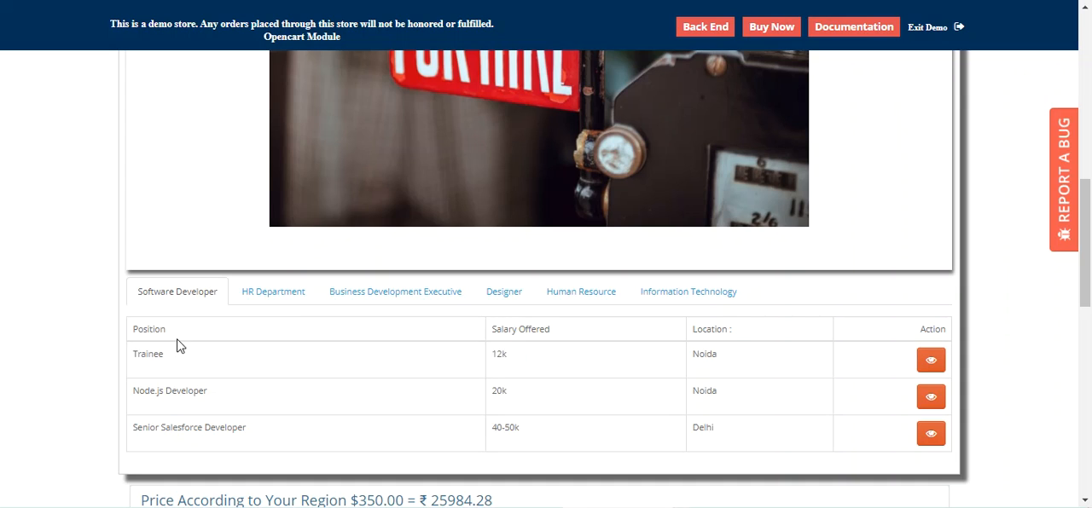
{"action": "left_click_drag", "start_coordinate": [506, 331], "coordinate": [740, 354]}
{"action": "left_click_drag", "start_coordinate": [942, 331], "coordinate": [923, 329]}
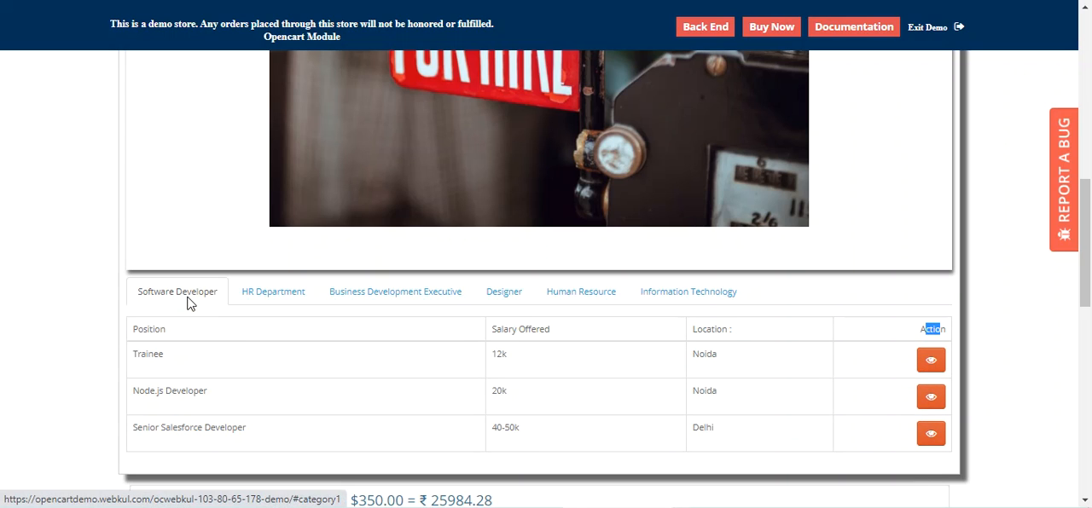
Step: Open the details of the Node.js Developer vacancy and read its title, salary and job description
{"action": "left_click", "coordinate": [929, 404]}
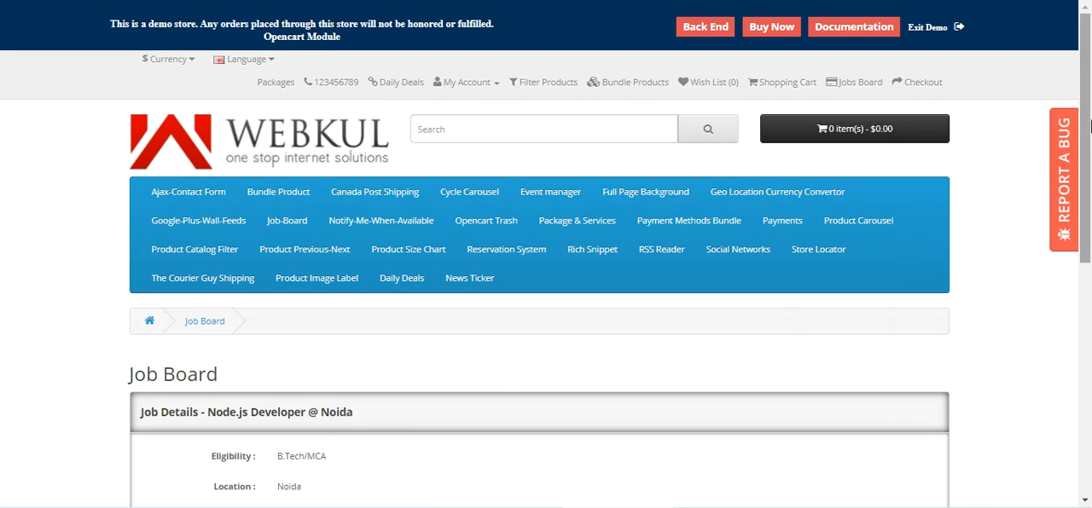
{"action": "left_click_drag", "start_coordinate": [1090, 127], "coordinate": [524, 252]}
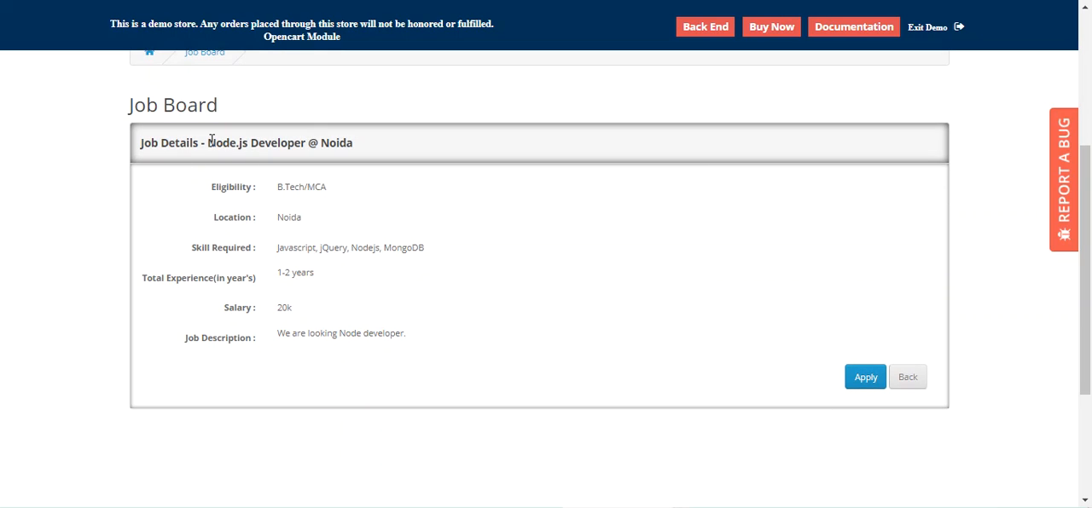
{"action": "left_click_drag", "start_coordinate": [212, 143], "coordinate": [359, 143]}
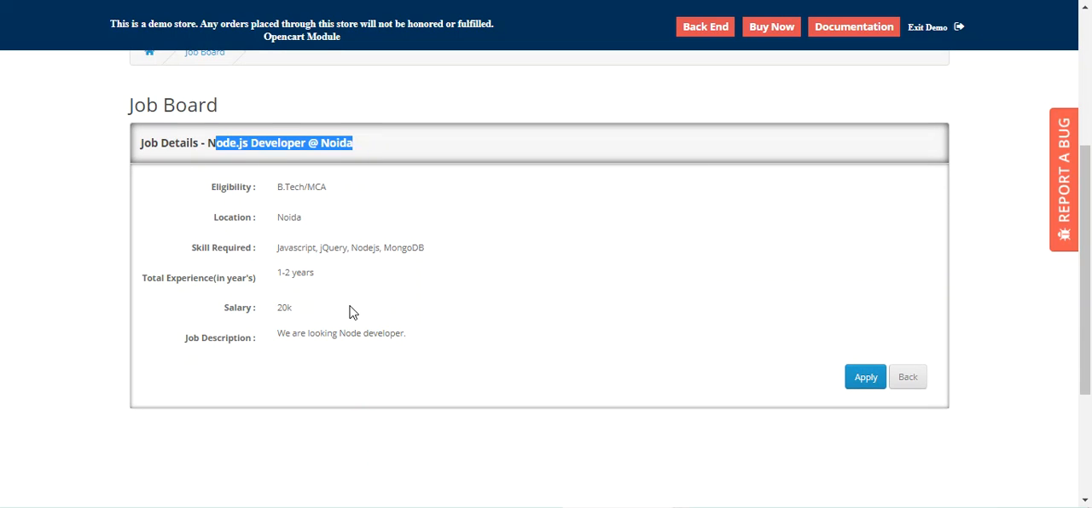
{"action": "left_click", "coordinate": [271, 310]}
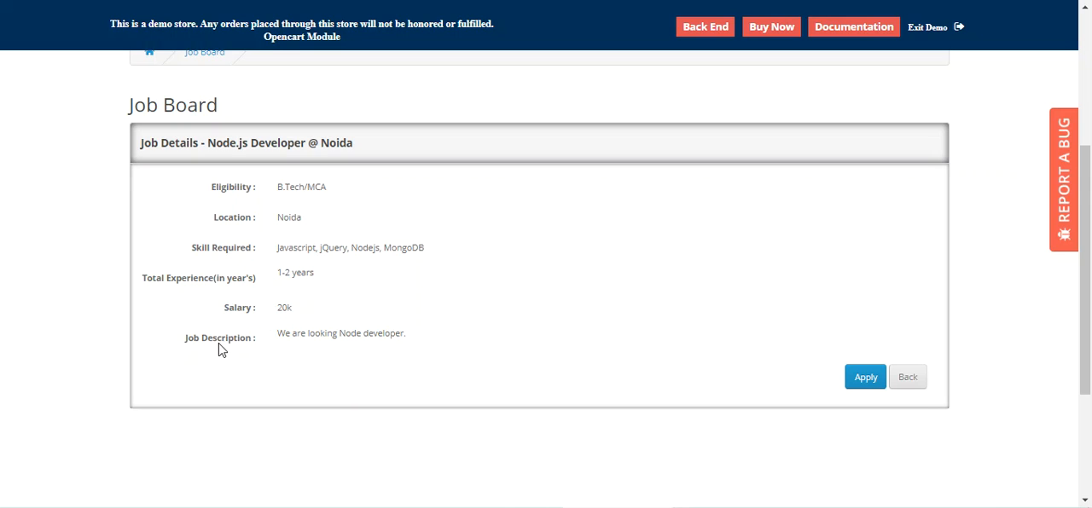
{"action": "left_click_drag", "start_coordinate": [296, 336], "coordinate": [427, 353]}
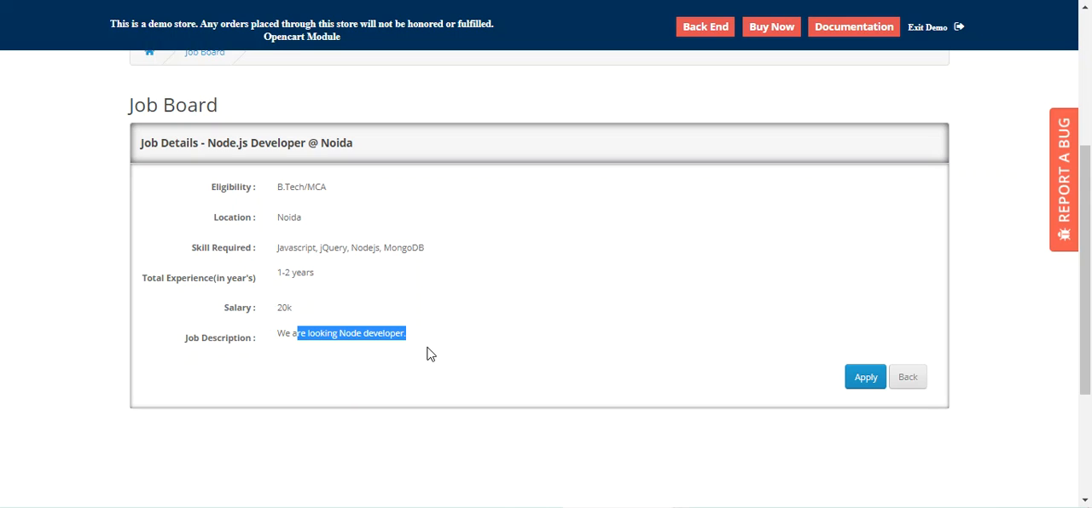
{"action": "left_click", "coordinate": [563, 332]}
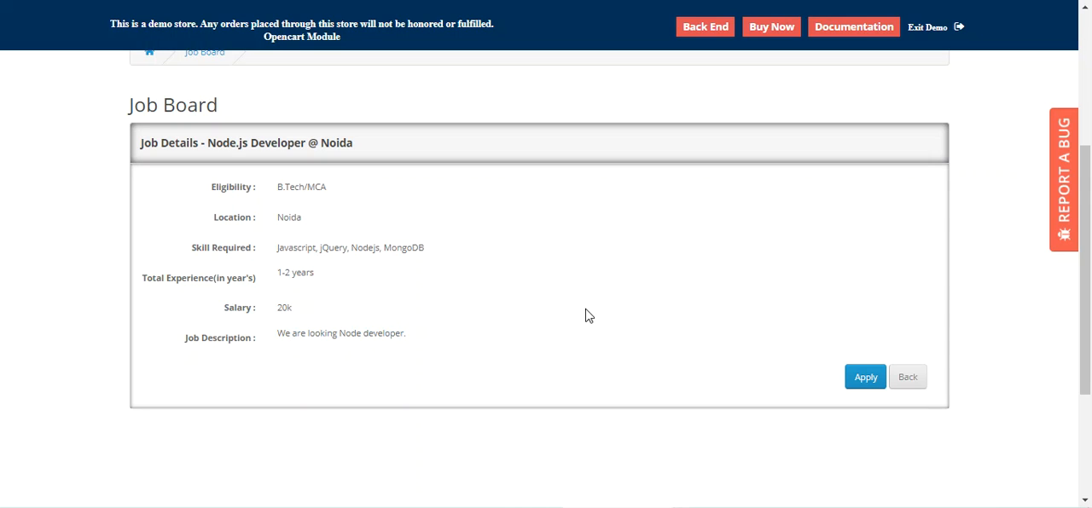
Step: Open the application form for the Node.js Developer job and review its personal, professional, educational and resume sections
{"action": "left_click", "coordinate": [865, 382]}
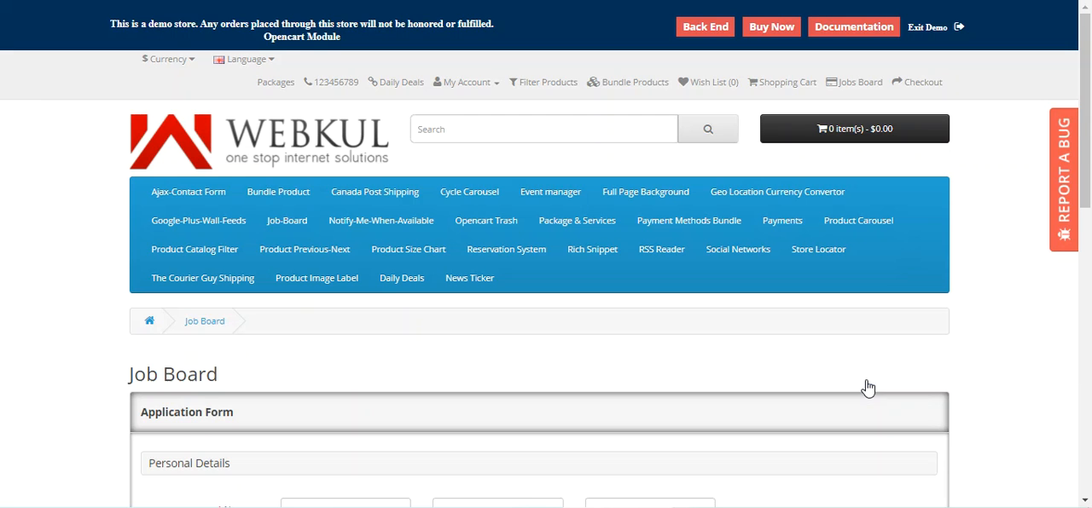
{"action": "left_click_drag", "start_coordinate": [1090, 141], "coordinate": [1088, 233]}
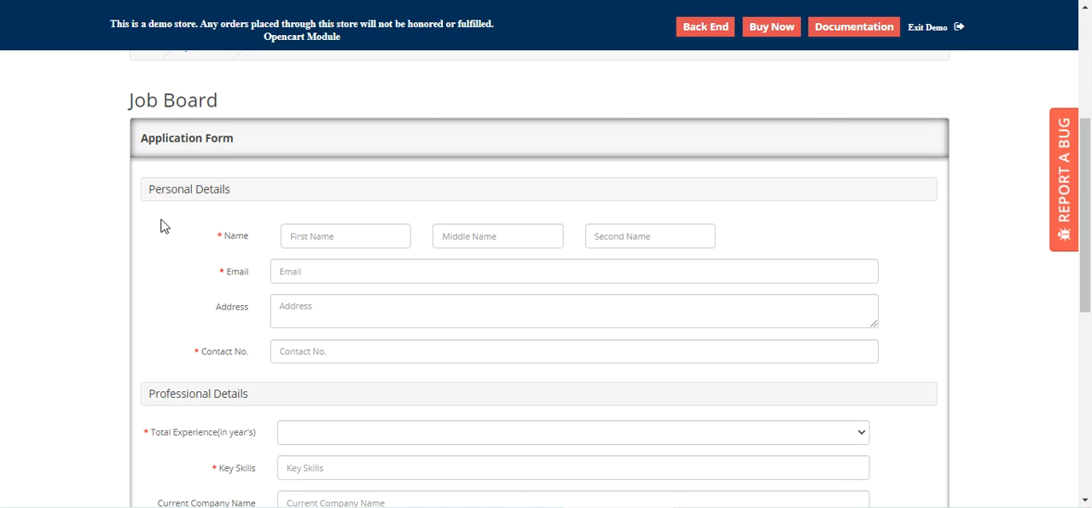
{"action": "left_click_drag", "start_coordinate": [171, 189], "coordinate": [203, 190]}
{"action": "scroll", "coordinate": [222, 341], "scroll_direction": "down", "scroll_amount": 1}
{"action": "left_click", "coordinate": [213, 314]}
{"action": "scroll", "coordinate": [248, 322], "scroll_direction": "down", "scroll_amount": 2}
{"action": "left_click_drag", "start_coordinate": [187, 314], "coordinate": [247, 316]}
{"action": "scroll", "coordinate": [249, 339], "scroll_direction": "down", "scroll_amount": 2}
{"action": "left_click_drag", "start_coordinate": [168, 246], "coordinate": [240, 252]}
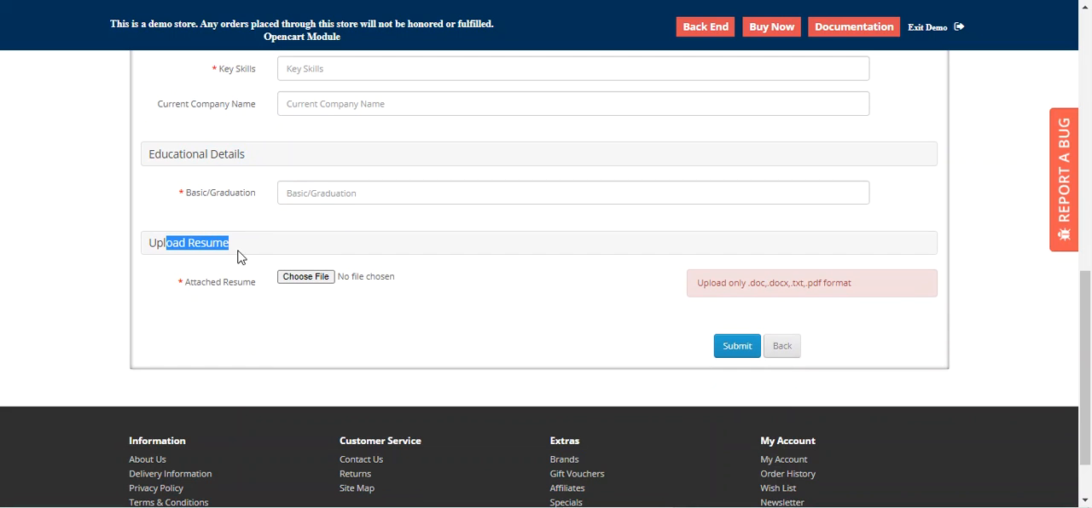
Step: Fill in the applicant's name, email, address and company "testshopcompany" from the saved autofill entry, and add the saved contact number
{"action": "scroll", "coordinate": [378, 355], "scroll_direction": "up", "scroll_amount": 6}
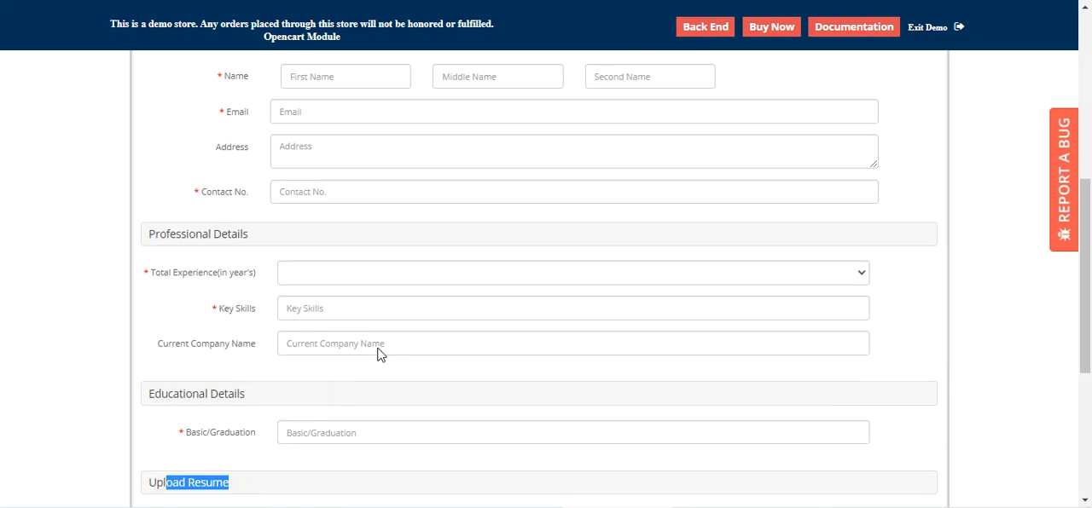
{"action": "scroll", "coordinate": [378, 341], "scroll_direction": "down", "scroll_amount": 2}
{"action": "left_click", "coordinate": [336, 162]}
{"action": "left_click", "coordinate": [340, 191]}
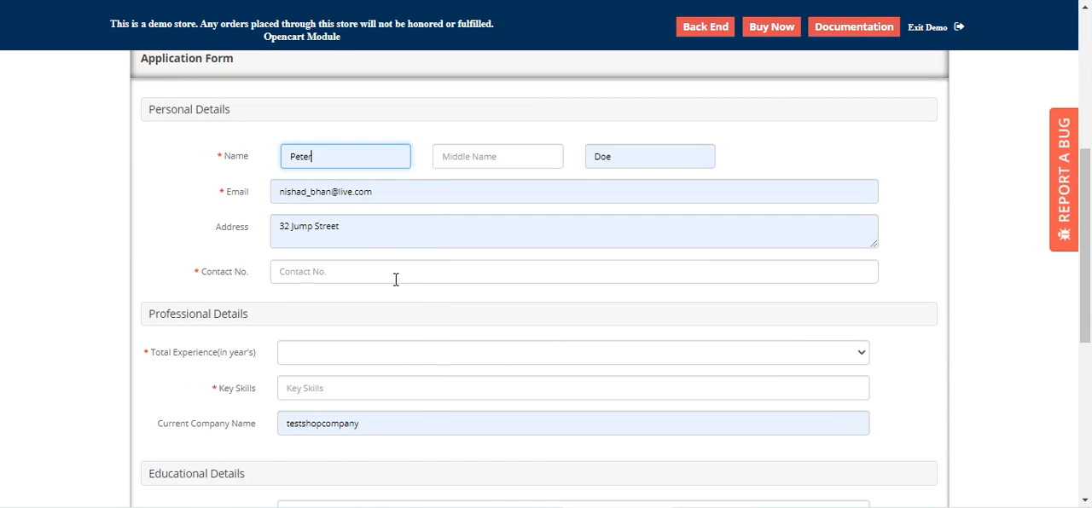
{"action": "scroll", "coordinate": [394, 280], "scroll_direction": "down", "scroll_amount": 2}
{"action": "left_click", "coordinate": [320, 117]}
{"action": "left_click", "coordinate": [324, 151]}
Step: Set the total experience to 3 years and enter "node js, python" as the key skills
{"action": "left_click", "coordinate": [341, 200]}
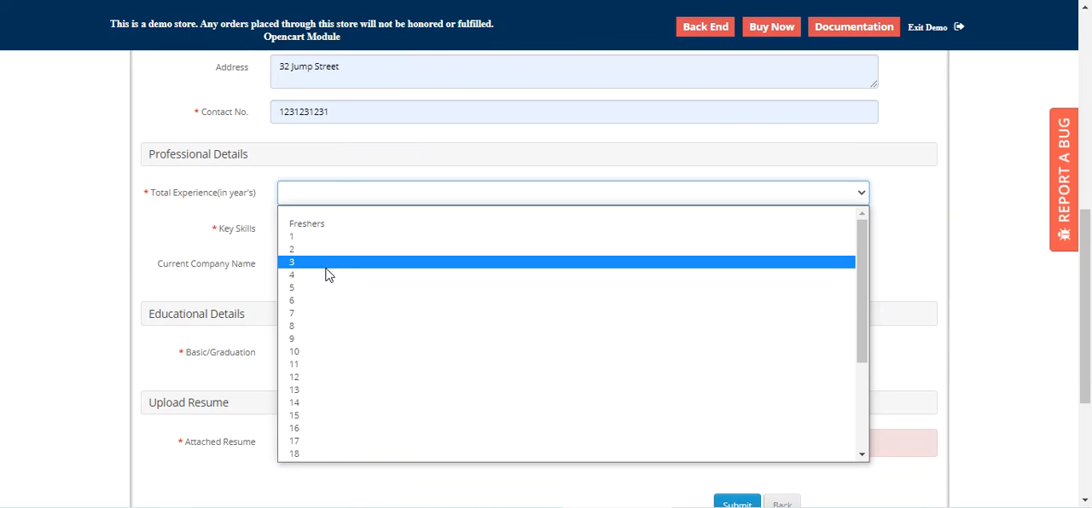
{"action": "left_click", "coordinate": [326, 266]}
{"action": "left_click", "coordinate": [329, 234]}
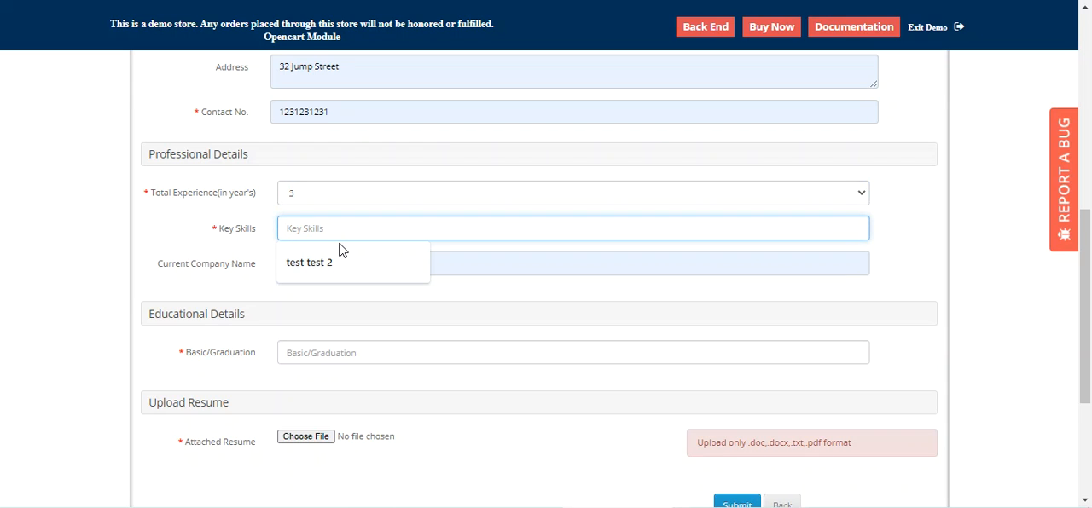
{"action": "type", "text": "node js, python"}
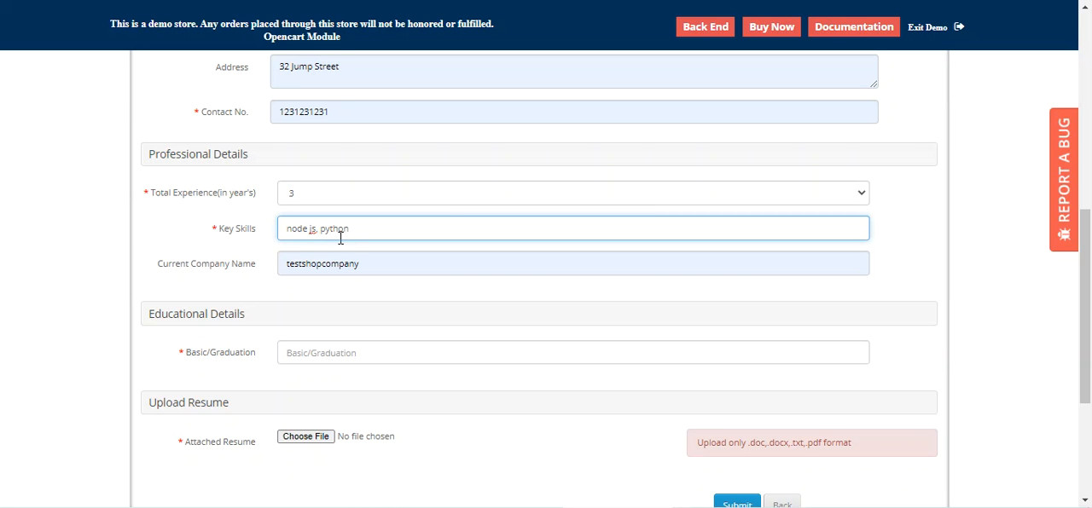
Step: Enter "graduation" as the Basic/Graduation qualification in the educational details
{"action": "scroll", "coordinate": [390, 251], "scroll_direction": "down", "scroll_amount": 2}
{"action": "left_click", "coordinate": [357, 189]}
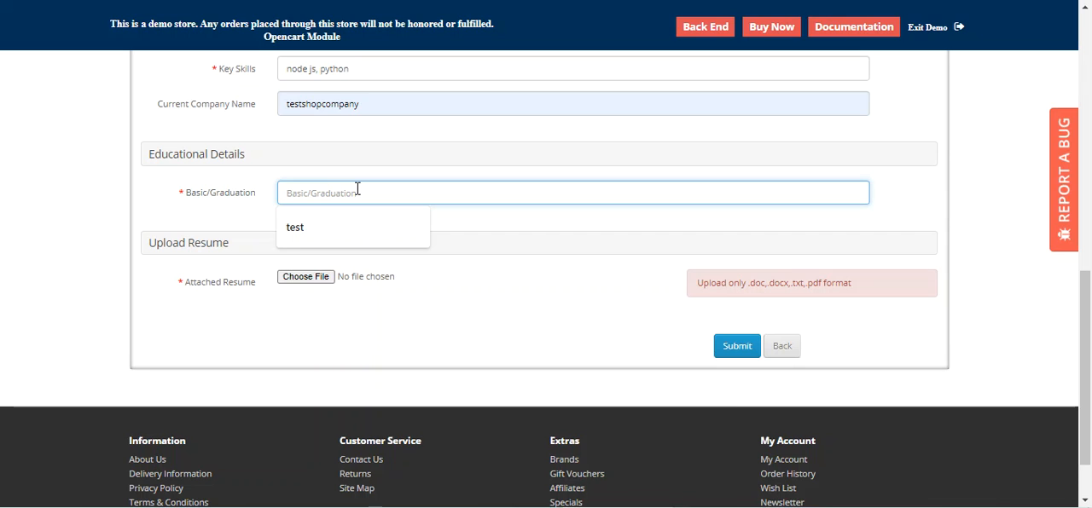
{"action": "type", "text": "graduation"}
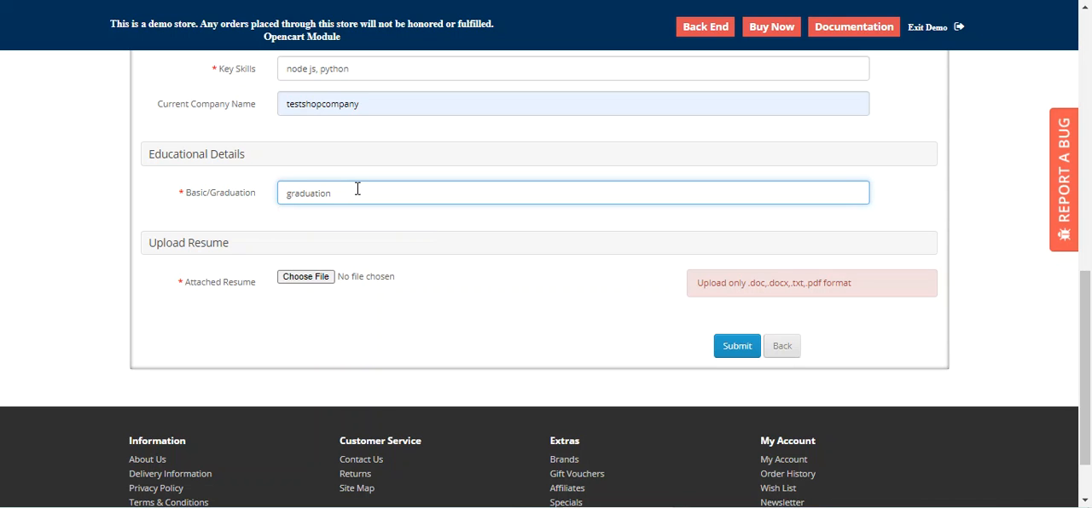
Step: Attach the file cv.pdf as the applicant's resume
{"action": "left_click", "coordinate": [312, 281]}
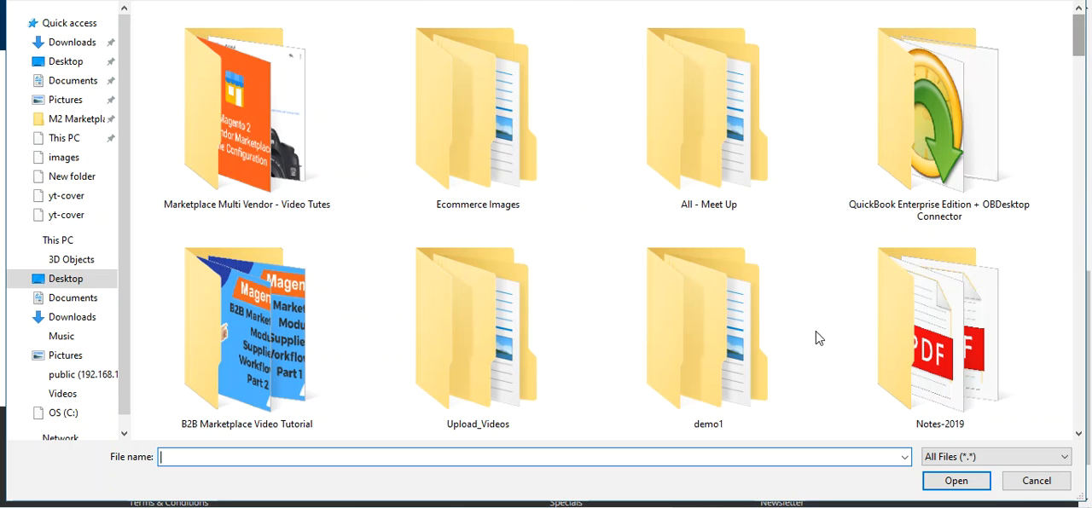
{"action": "type", "text": "cv"}
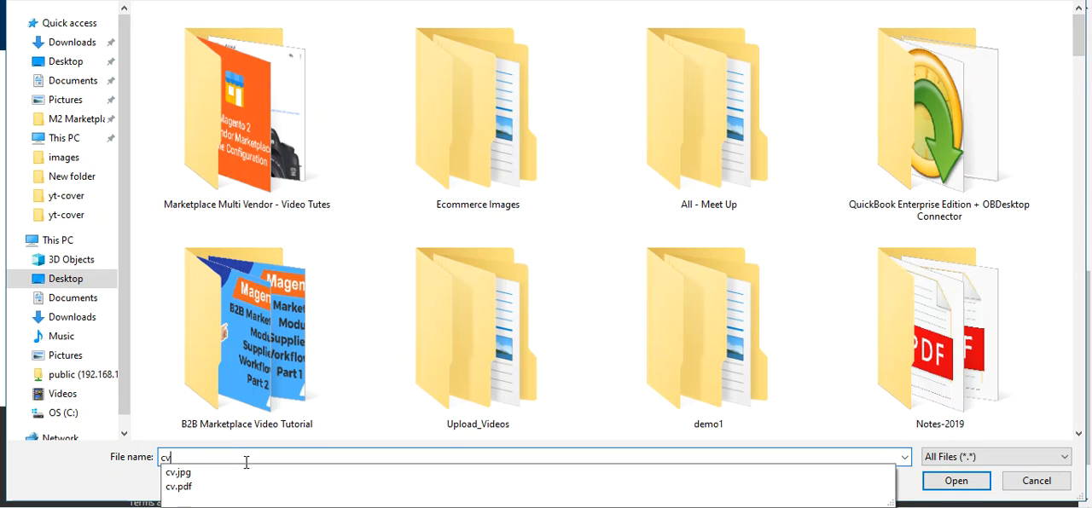
{"action": "left_click", "coordinate": [241, 487]}
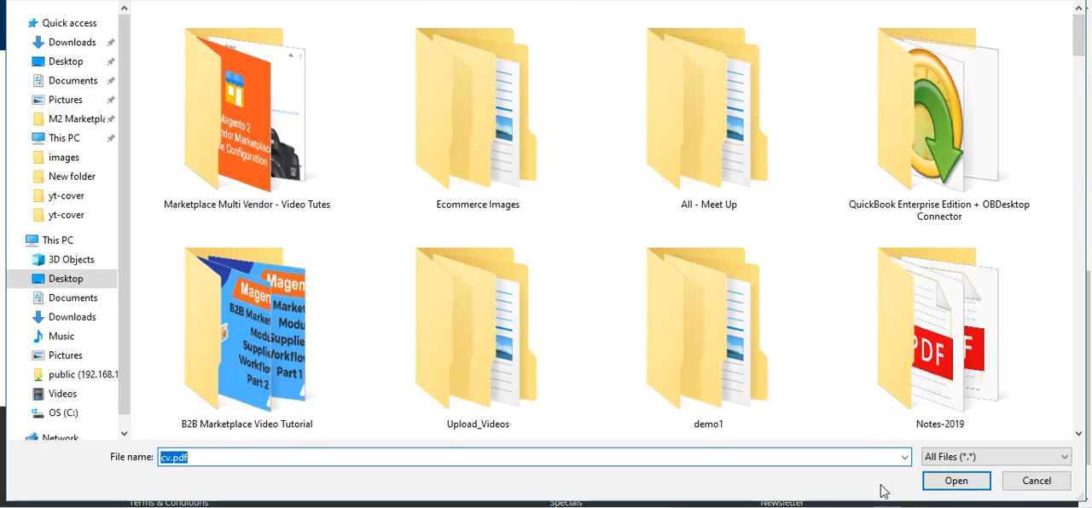
{"action": "left_click", "coordinate": [933, 482]}
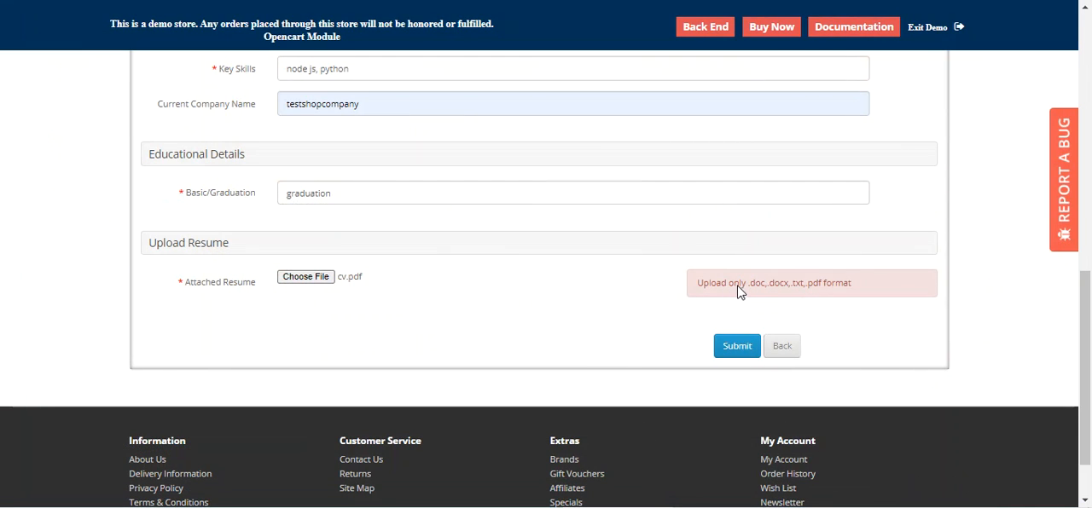
Step: Check the accepted resume file formats and submit the completed job application
{"action": "left_click_drag", "start_coordinate": [749, 288], "coordinate": [857, 294]}
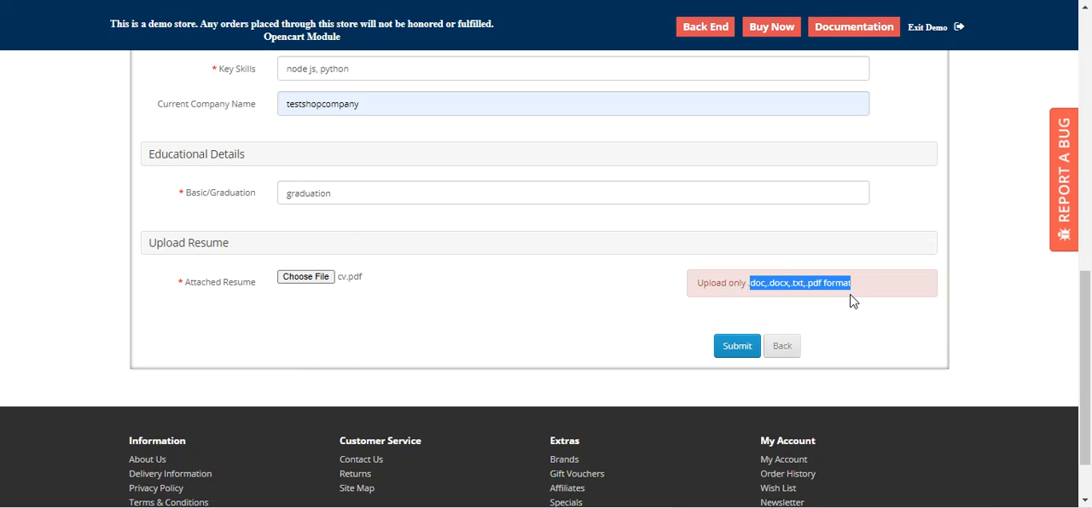
{"action": "left_click", "coordinate": [743, 298]}
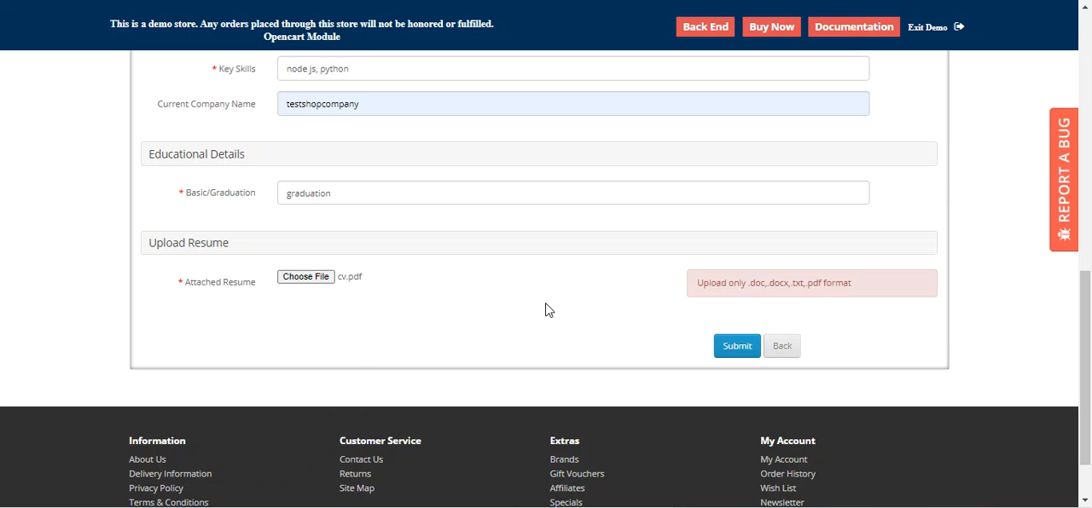
{"action": "left_click", "coordinate": [737, 348]}
{"action": "scroll", "coordinate": [538, 330], "scroll_direction": "up", "scroll_amount": 1}
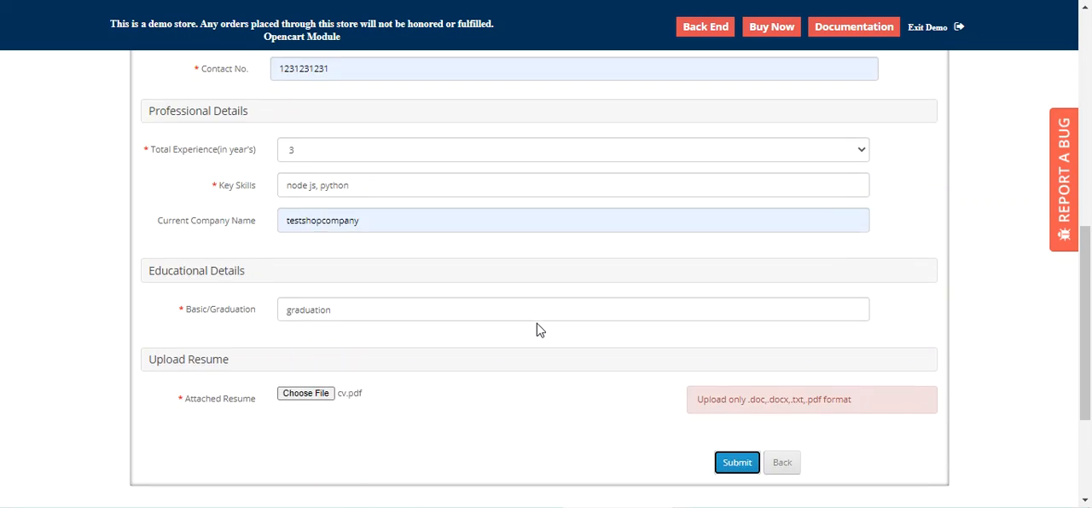
{"action": "scroll", "coordinate": [537, 330], "scroll_direction": "up", "scroll_amount": 3}
{"action": "scroll", "coordinate": [537, 331], "scroll_direction": "down", "scroll_amount": 2}
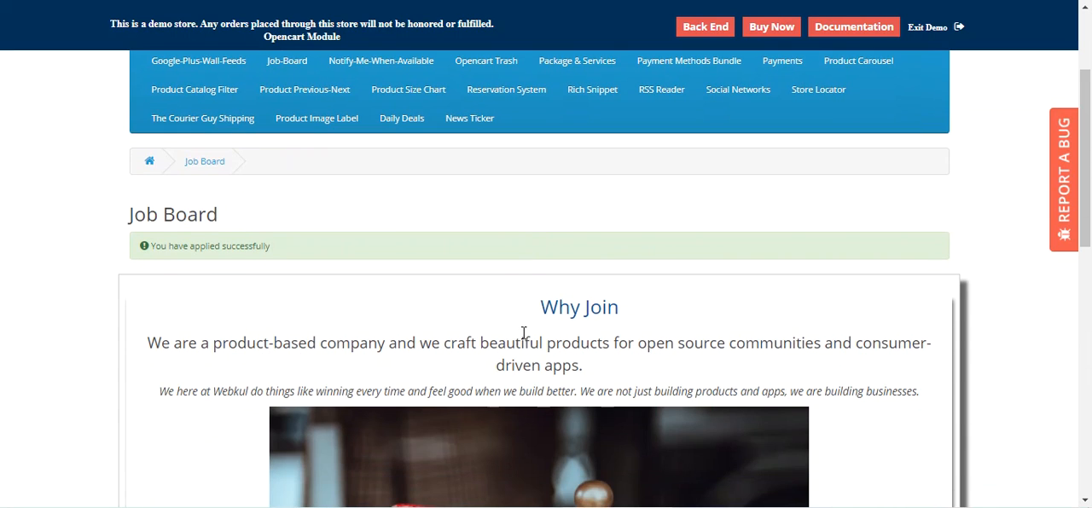
Step: Review the application confirmation, the Why Join introduction and the vacancy table on the Job Board page
{"action": "triple_click", "coordinate": [192, 246]}
{"action": "left_click", "coordinate": [317, 247]}
{"action": "scroll", "coordinate": [1090, 229], "scroll_direction": "down", "scroll_amount": 2}
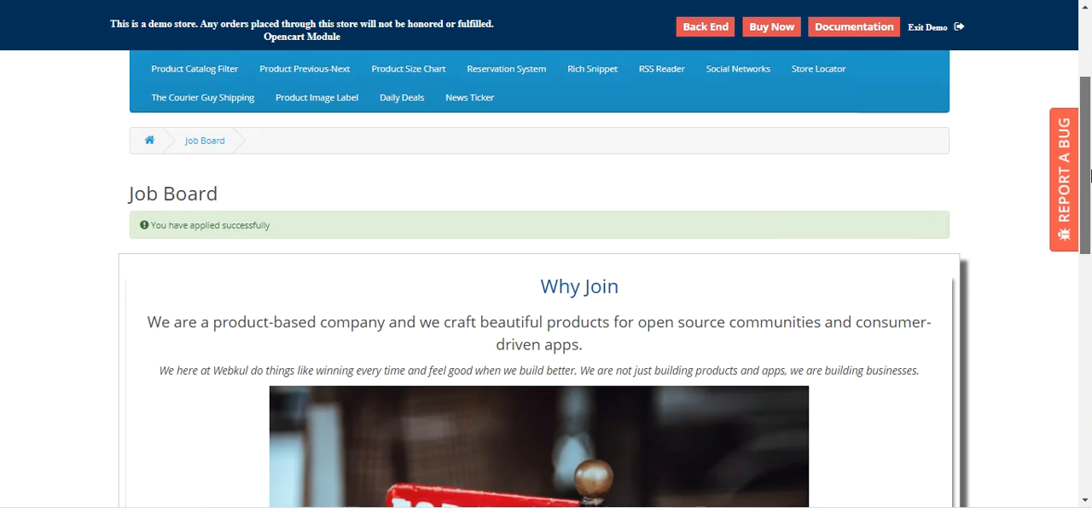
{"action": "left_click_drag", "start_coordinate": [1090, 228], "coordinate": [1089, 349]}
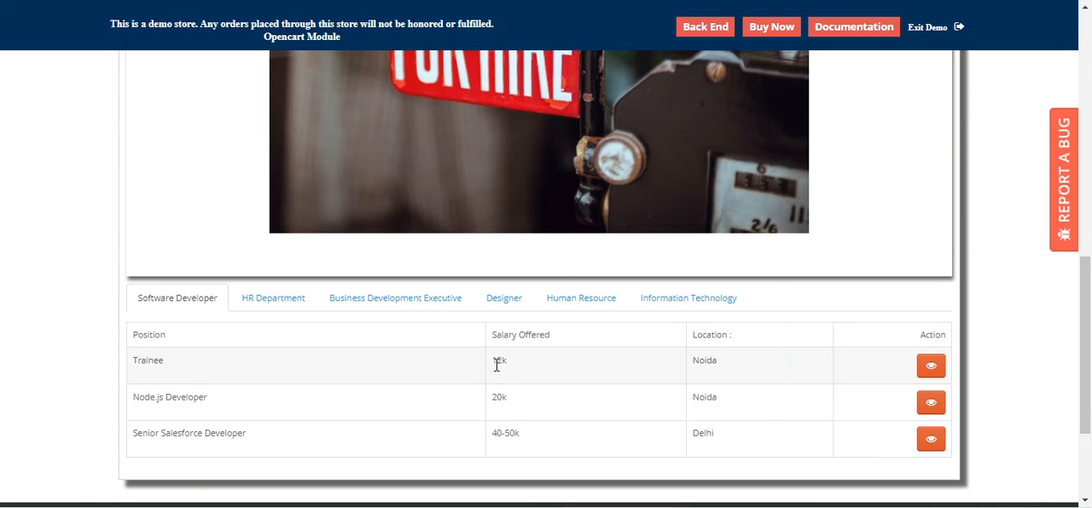
{"action": "scroll", "coordinate": [499, 362], "scroll_direction": "up", "scroll_amount": 2}
{"action": "scroll", "coordinate": [501, 365], "scroll_direction": "up", "scroll_amount": 5}
{"action": "scroll", "coordinate": [502, 365], "scroll_direction": "down", "scroll_amount": 3}
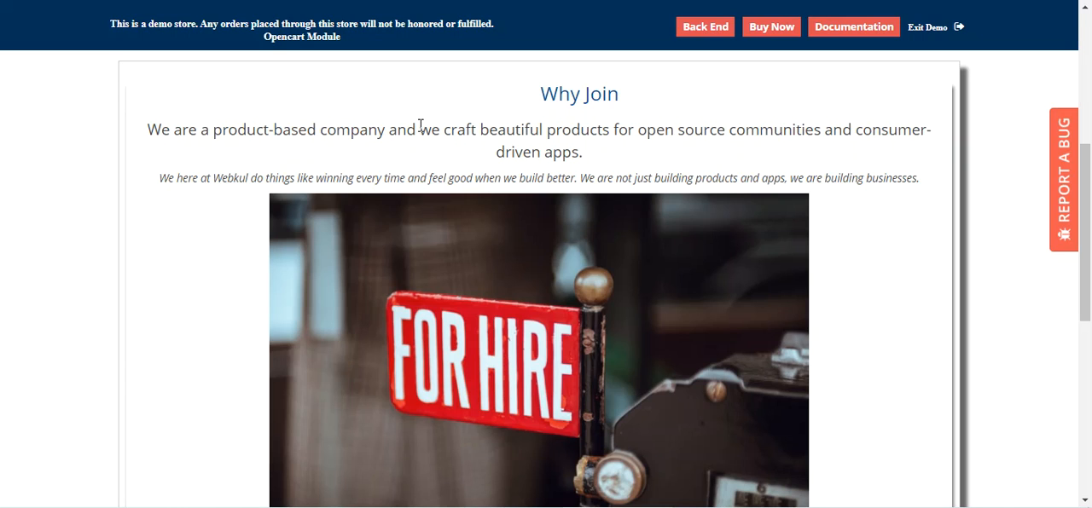
{"action": "left_click_drag", "start_coordinate": [415, 128], "coordinate": [539, 180]}
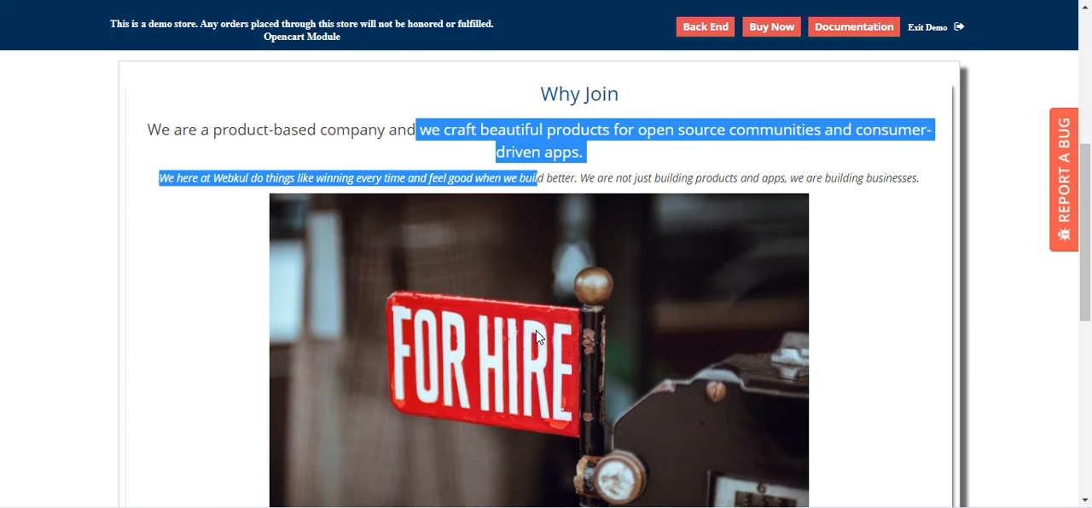
{"action": "scroll", "coordinate": [595, 275], "scroll_direction": "down", "scroll_amount": 2}
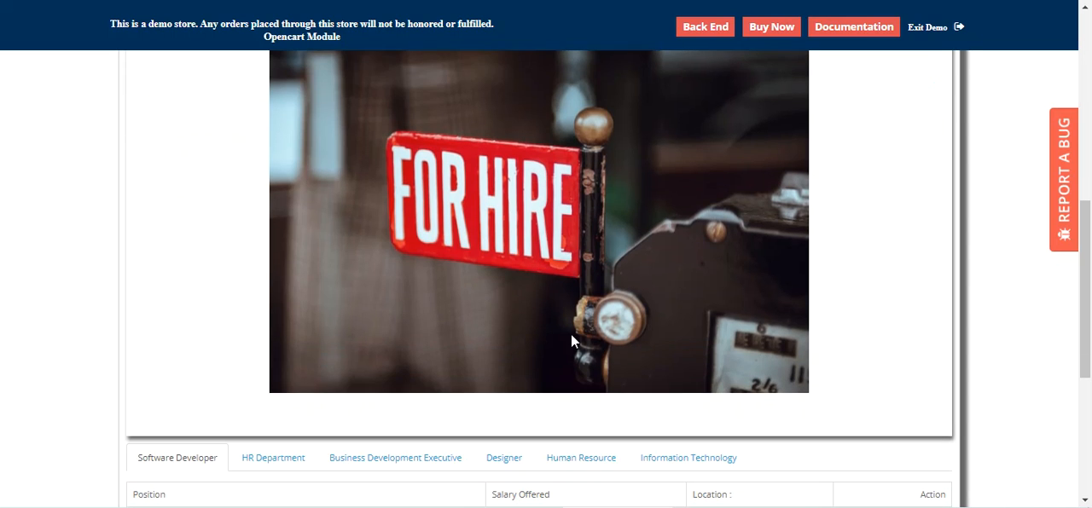
{"action": "scroll", "coordinate": [582, 365], "scroll_direction": "down", "scroll_amount": 2}
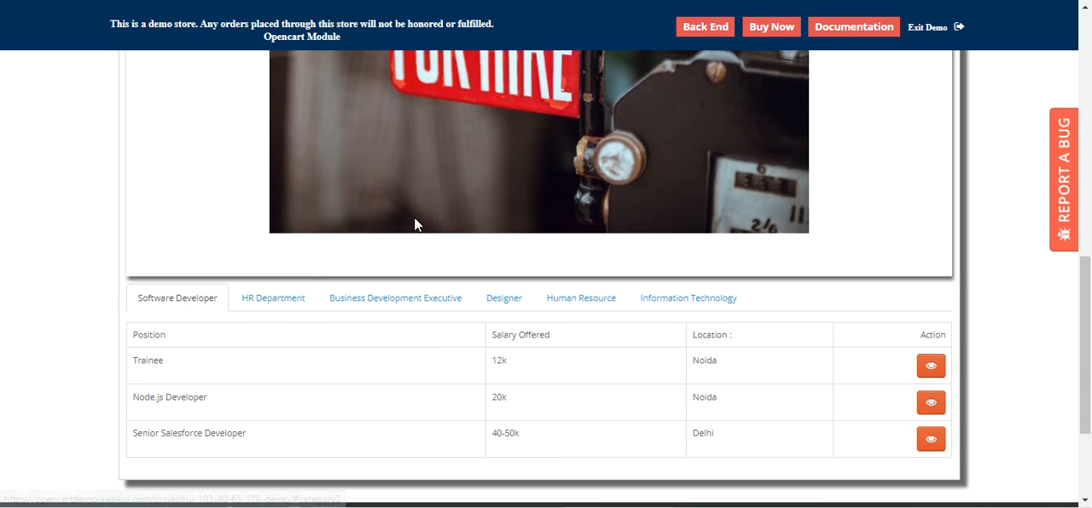
Step: Browse the vacancies under Business Development Executive, Designer, Human Resource and Information Technology, and return to Software Developer
{"action": "left_click", "coordinate": [375, 307]}
{"action": "left_click", "coordinate": [506, 304]}
{"action": "left_click", "coordinate": [576, 305]}
{"action": "left_click", "coordinate": [649, 307]}
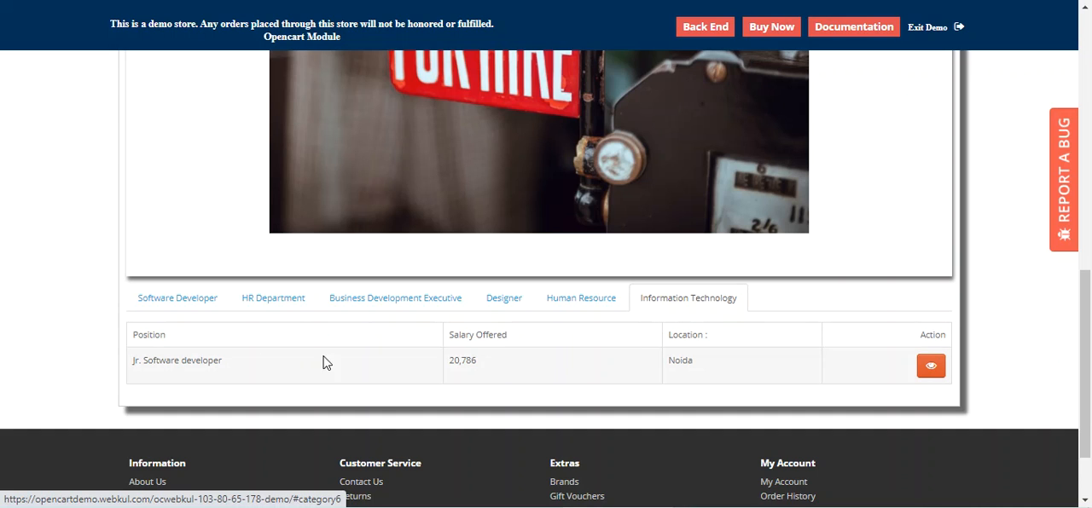
{"action": "left_click", "coordinate": [171, 309]}
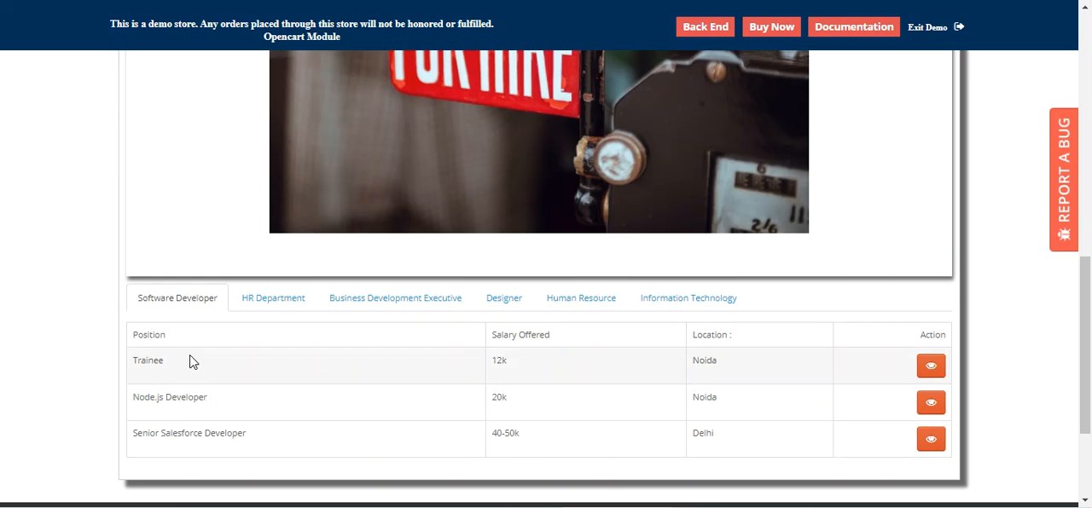
Step: Examine the position, salary and location columns, comparing the Human Resource and Information Technology vacancies with those for Software Developer
{"action": "left_click_drag", "start_coordinate": [144, 334], "coordinate": [196, 343]}
{"action": "left_click_drag", "start_coordinate": [504, 335], "coordinate": [563, 343]}
{"action": "double_click", "coordinate": [705, 335]}
{"action": "left_click", "coordinate": [603, 307]}
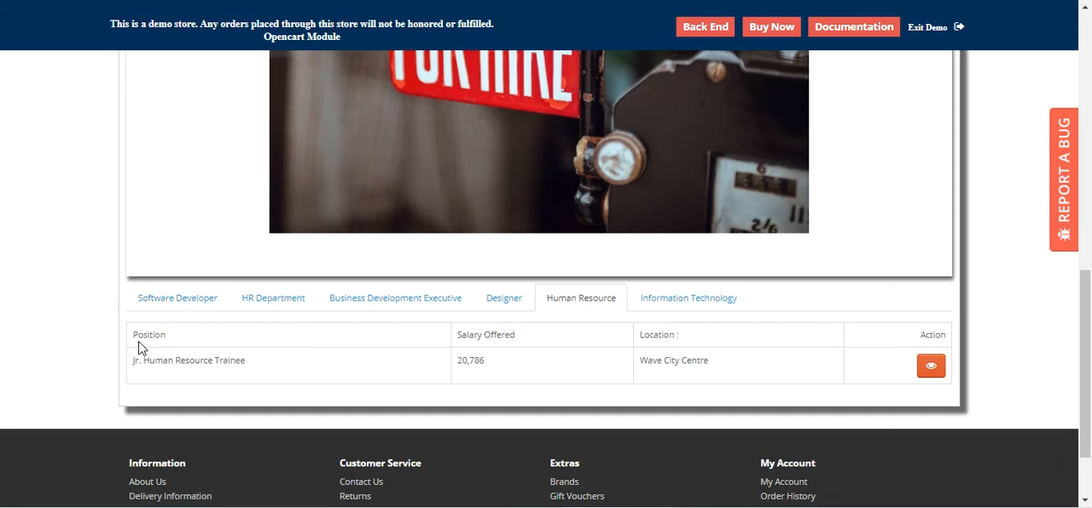
{"action": "left_click", "coordinate": [678, 302]}
{"action": "left_click", "coordinate": [211, 308]}
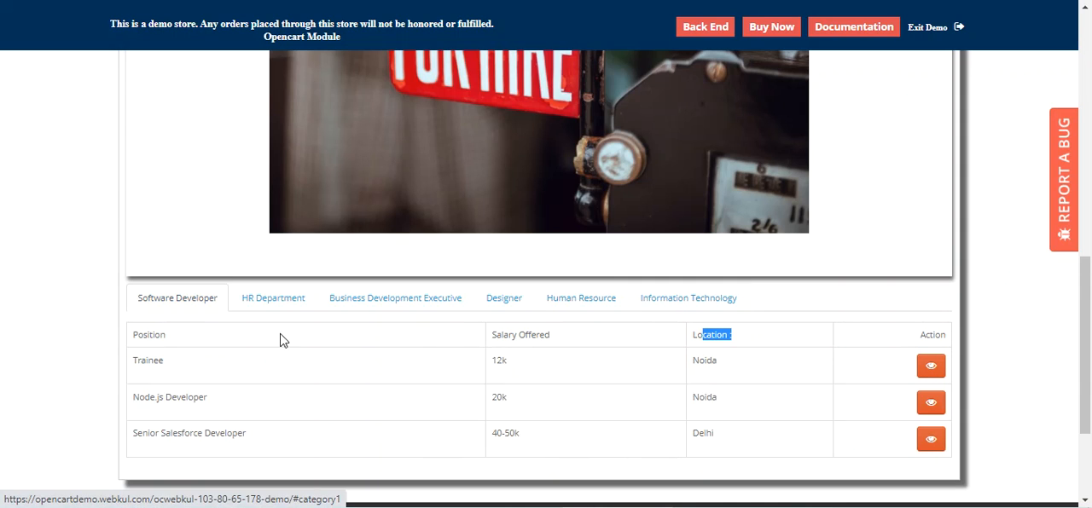
Step: View the details of the Trainee vacancy under Software Developer and open its application form
{"action": "left_click", "coordinate": [936, 376]}
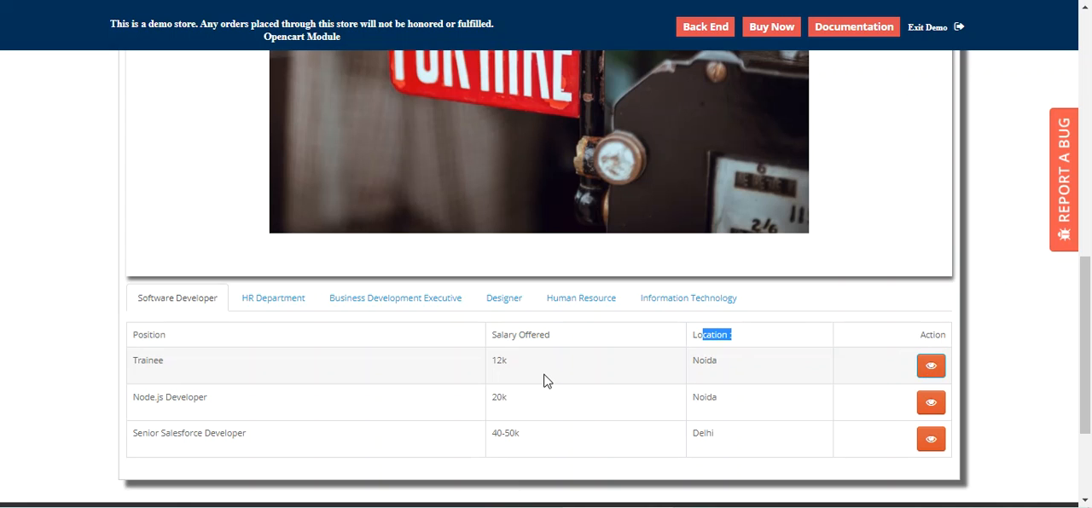
{"action": "scroll", "coordinate": [491, 396], "scroll_direction": "down", "scroll_amount": 3}
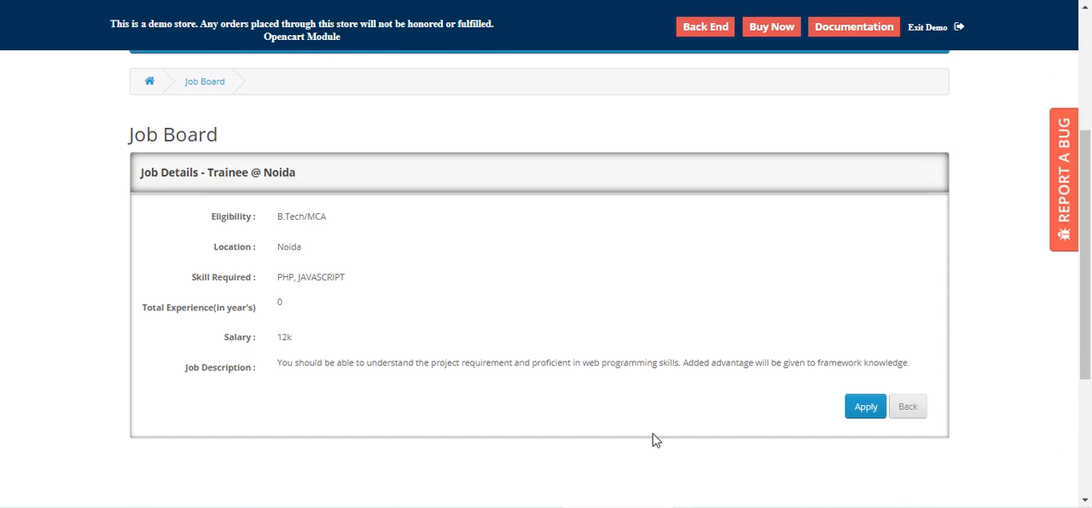
{"action": "left_click", "coordinate": [866, 407]}
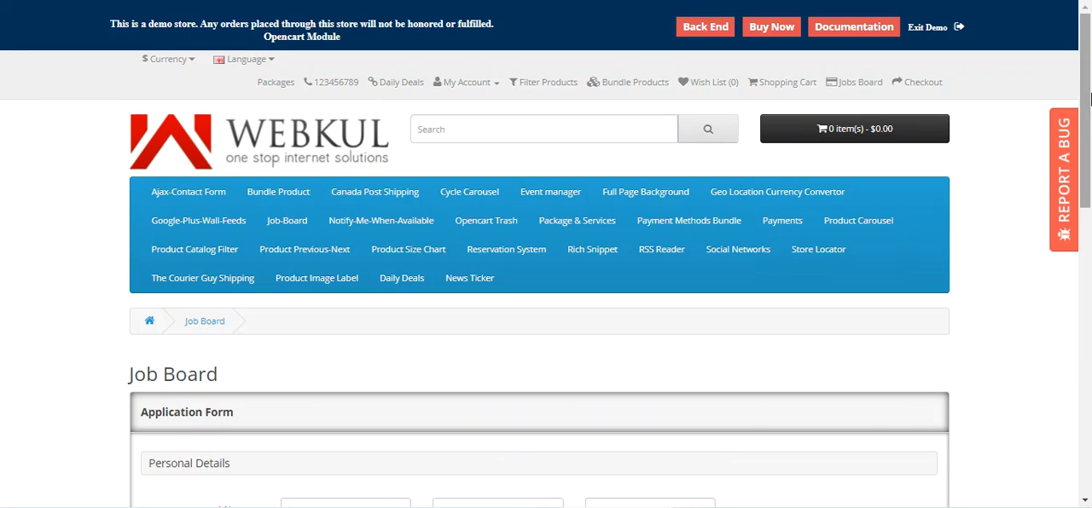
Step: Look through the blank Trainee application form and try to submit it without filling it in
{"action": "scroll", "coordinate": [1089, 154], "scroll_direction": "down", "scroll_amount": 1}
{"action": "left_click_drag", "start_coordinate": [1089, 153], "coordinate": [1089, 309]}
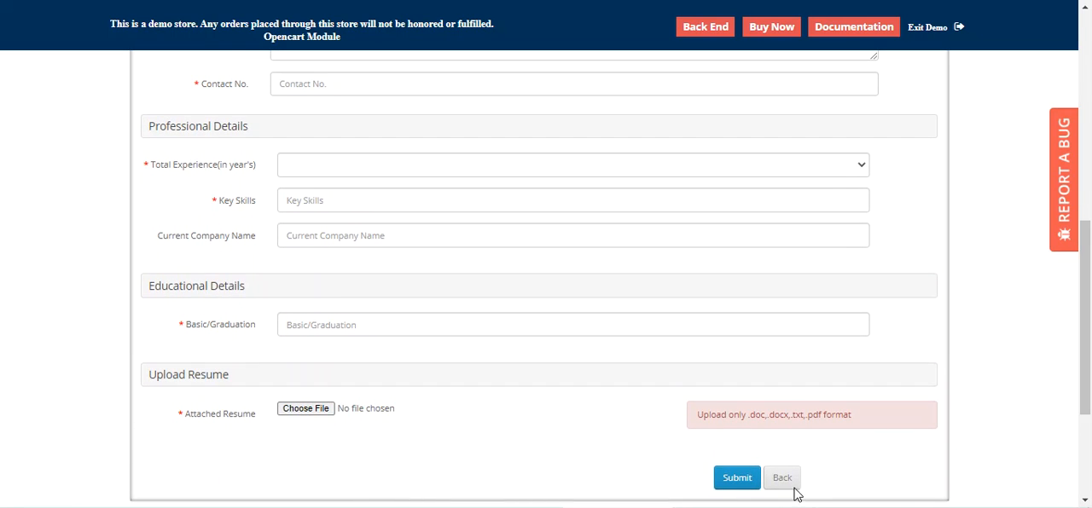
{"action": "left_click", "coordinate": [737, 479]}
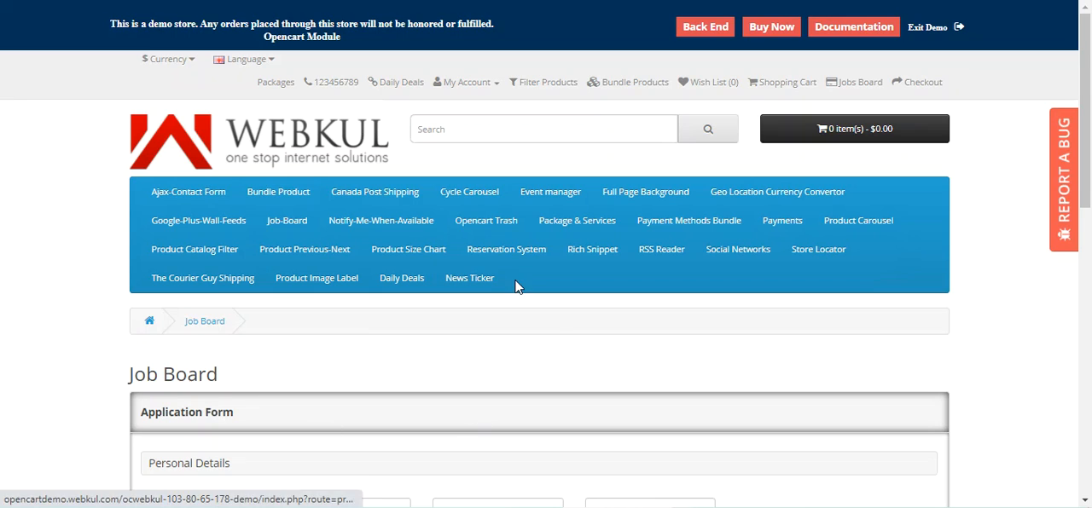
Step: Return to the Job Board page and read through its Why Join introduction
{"action": "left_click", "coordinate": [220, 333]}
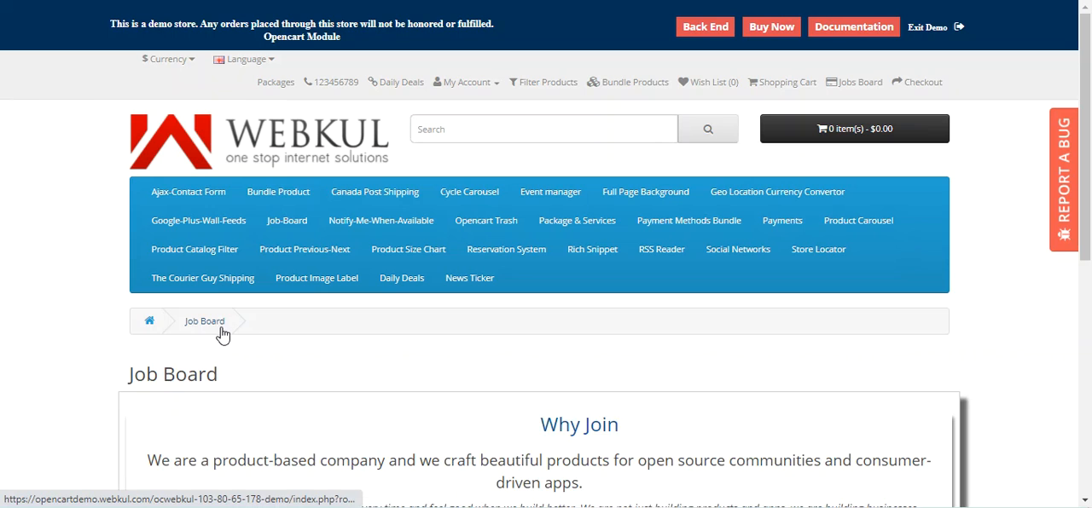
{"action": "scroll", "coordinate": [410, 341], "scroll_direction": "down", "scroll_amount": 4}
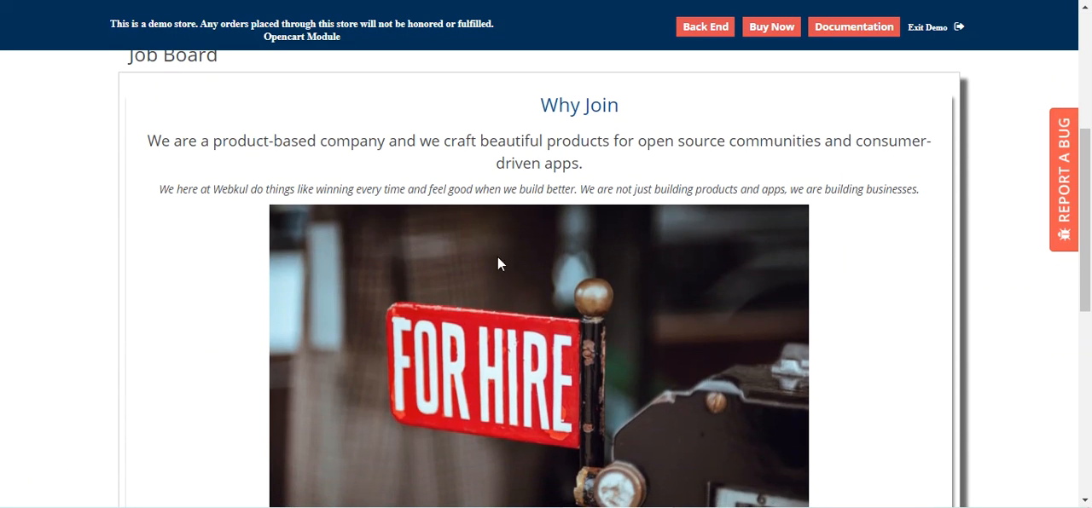
{"action": "left_click_drag", "start_coordinate": [545, 109], "coordinate": [580, 167]}
{"action": "left_click_drag", "start_coordinate": [400, 189], "coordinate": [520, 189]}
{"action": "scroll", "coordinate": [521, 316], "scroll_direction": "down", "scroll_amount": 4}
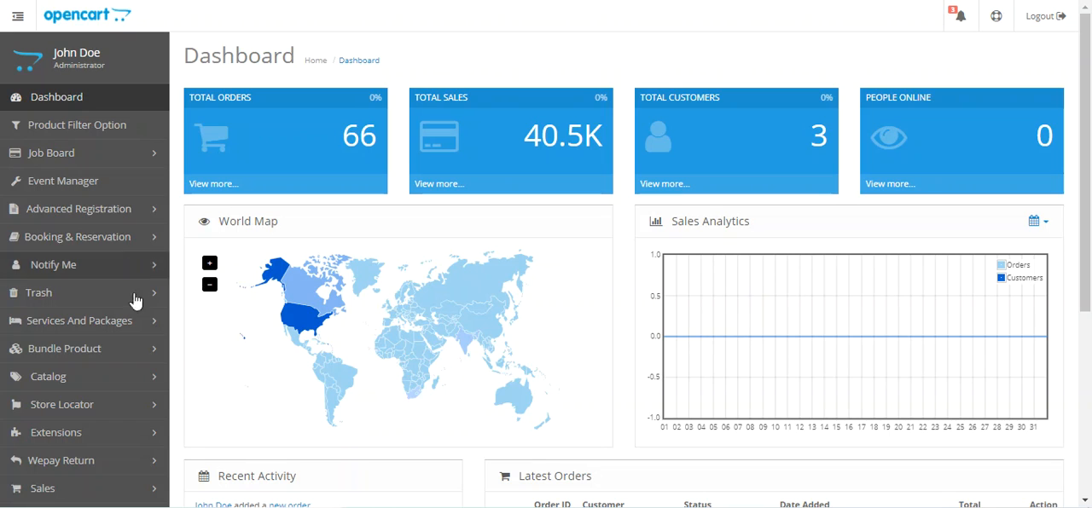
Step: Open the Job Board's applicant list in the OpenCart admin back end and find the newest application
{"action": "left_click", "coordinate": [72, 162]}
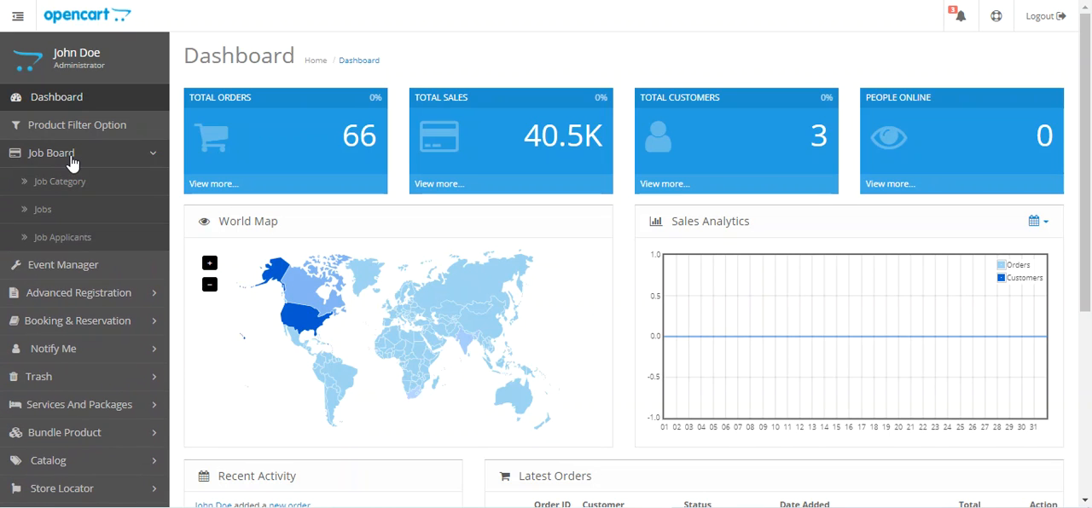
{"action": "left_click", "coordinate": [87, 245]}
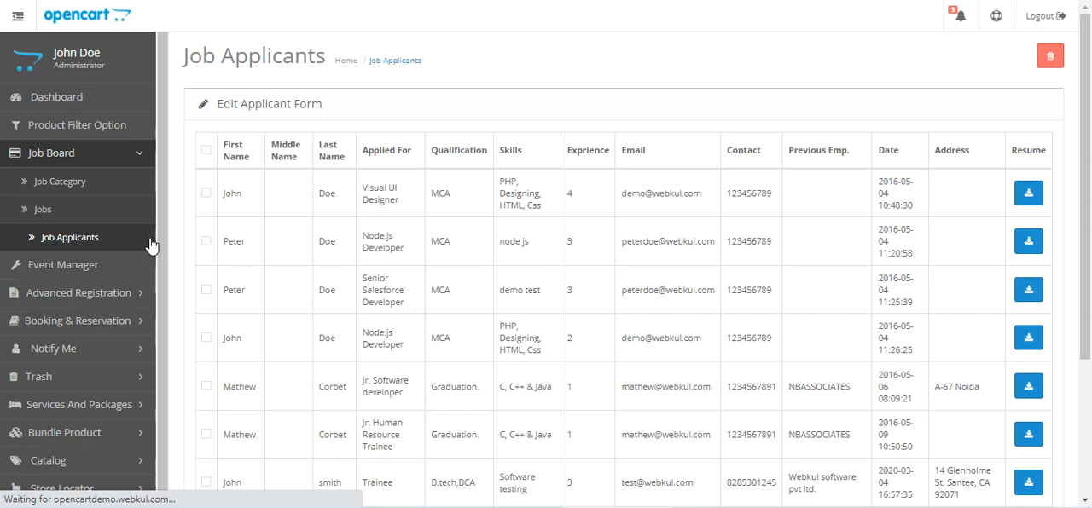
{"action": "left_click_drag", "start_coordinate": [1085, 137], "coordinate": [1091, 269]}
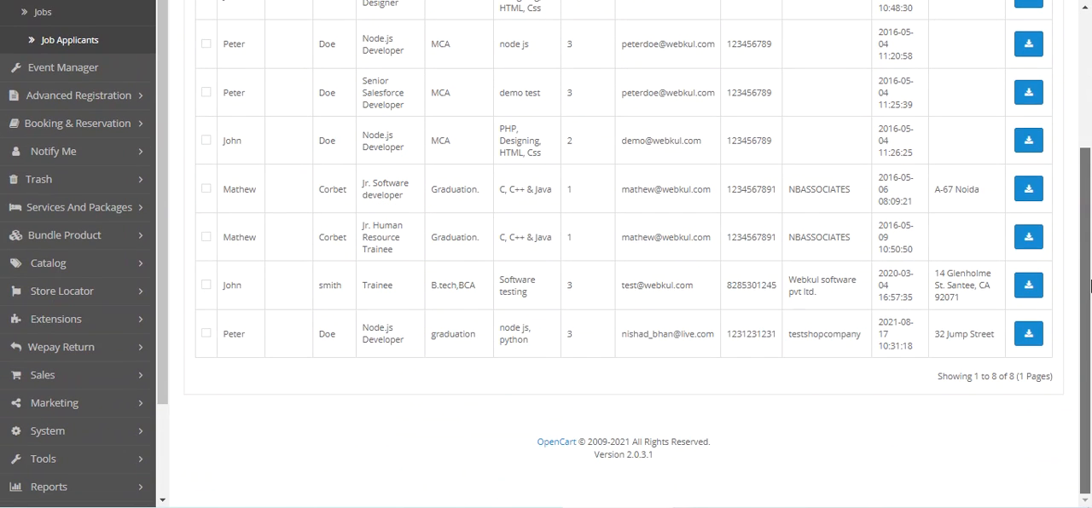
Step: Examine the newest Node.js Developer application's name, position, qualification and skills entries in the applicant list
{"action": "left_click_drag", "start_coordinate": [229, 339], "coordinate": [256, 341]}
{"action": "left_click", "coordinate": [334, 338]}
{"action": "left_click_drag", "start_coordinate": [384, 329], "coordinate": [534, 356]}
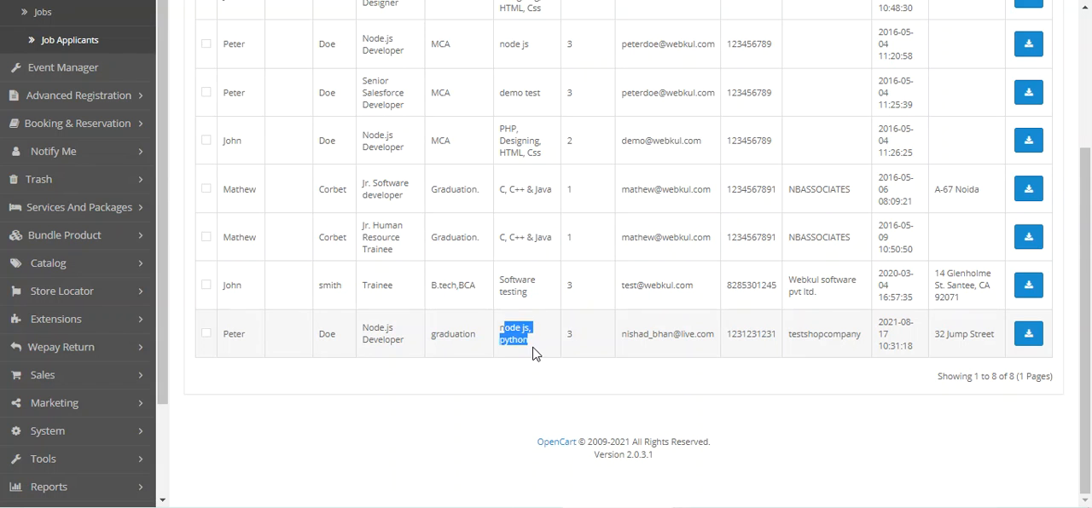
{"action": "scroll", "coordinate": [534, 356], "scroll_direction": "up", "scroll_amount": 5}
{"action": "scroll", "coordinate": [536, 183], "scroll_direction": "down", "scroll_amount": 5}
{"action": "left_click", "coordinate": [532, 351]}
{"action": "left_click_drag", "start_coordinate": [522, 339], "coordinate": [507, 330]}
{"action": "scroll", "coordinate": [853, 392], "scroll_direction": "up", "scroll_amount": 1}
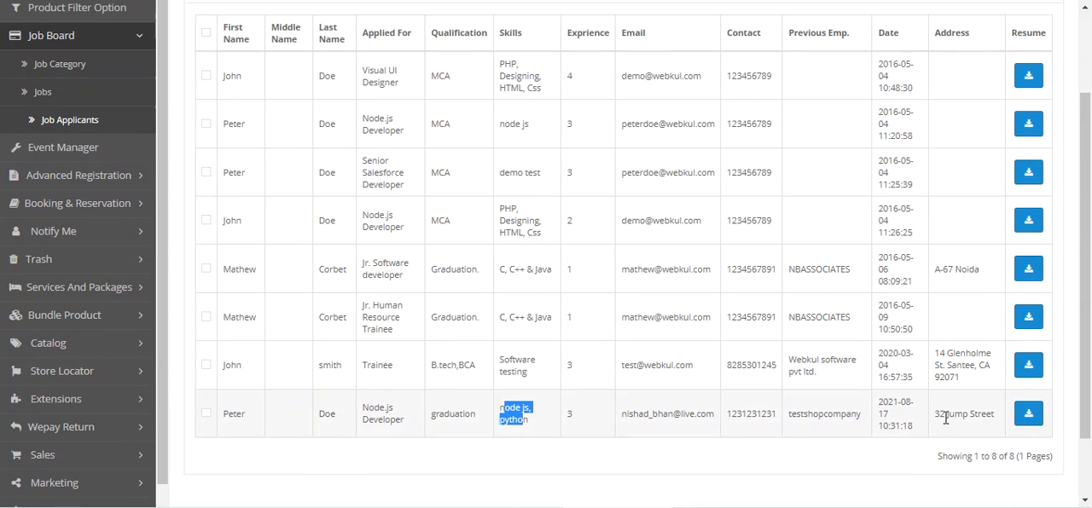
Step: Open the resume cv.pdf attached to the newest application and look through it
{"action": "left_click", "coordinate": [1029, 423]}
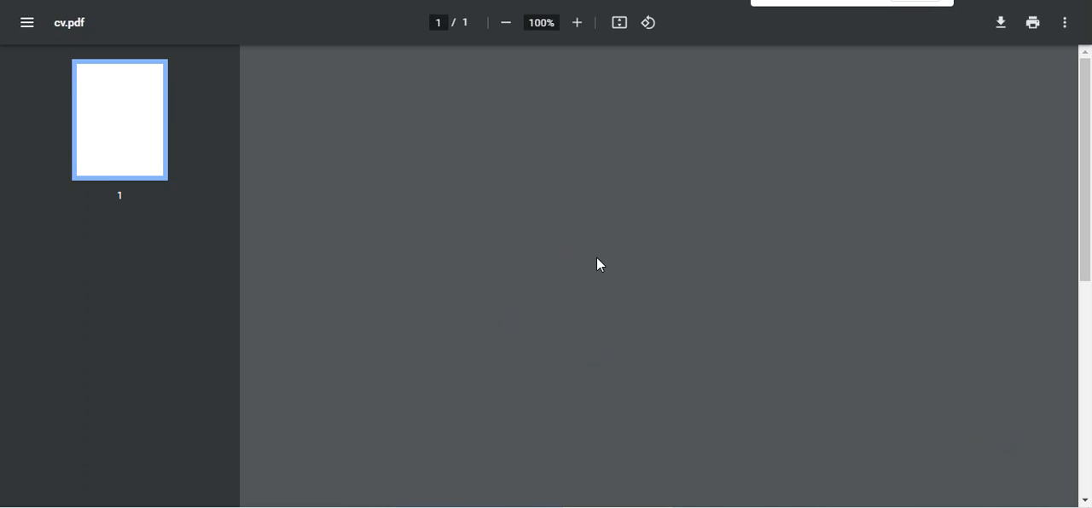
{"action": "scroll", "coordinate": [644, 243], "scroll_direction": "down", "scroll_amount": 5}
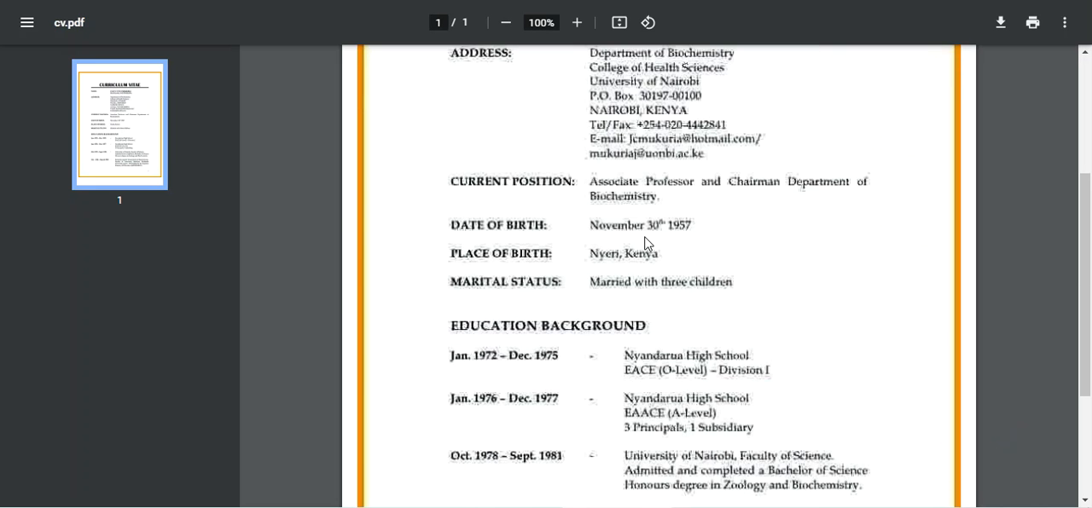
{"action": "scroll", "coordinate": [645, 246], "scroll_direction": "up", "scroll_amount": 5}
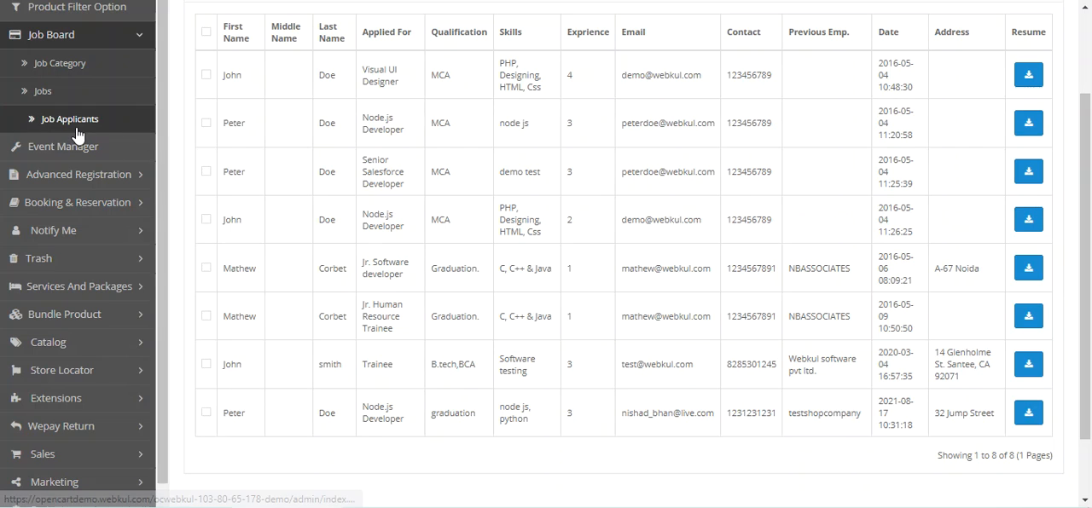
Step: Open the job category list and select the Software Developer and HR Department categories
{"action": "left_click", "coordinate": [103, 74]}
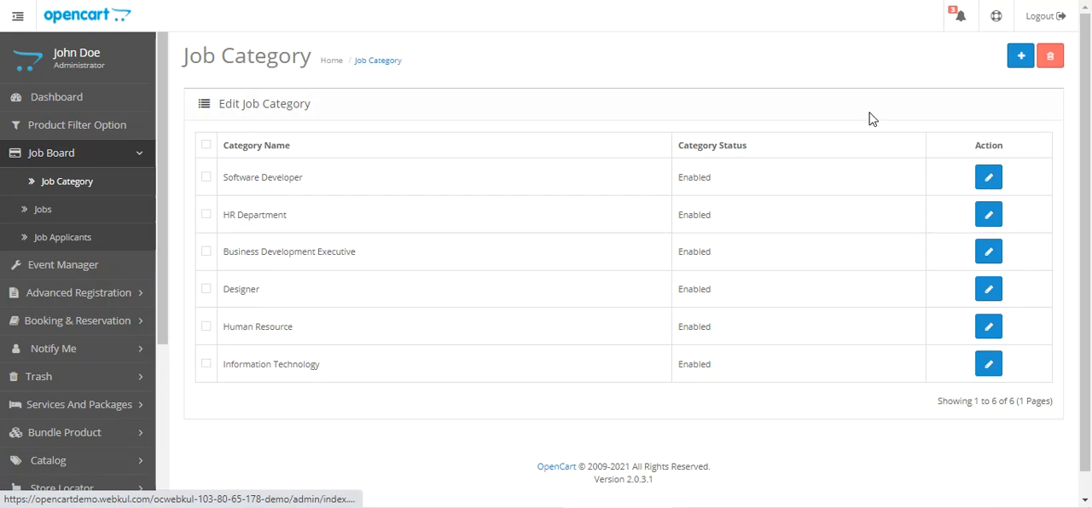
{"action": "left_click", "coordinate": [206, 147]}
{"action": "left_click", "coordinate": [206, 177]}
{"action": "left_click", "coordinate": [205, 145]}
{"action": "left_click", "coordinate": [205, 179]}
{"action": "left_click", "coordinate": [207, 215]}
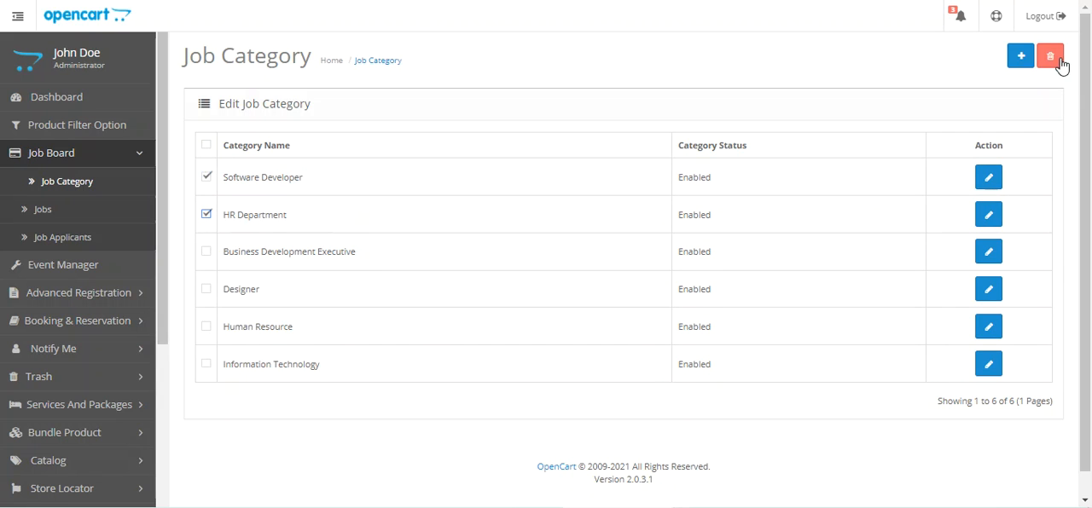
{"action": "left_click", "coordinate": [973, 57]}
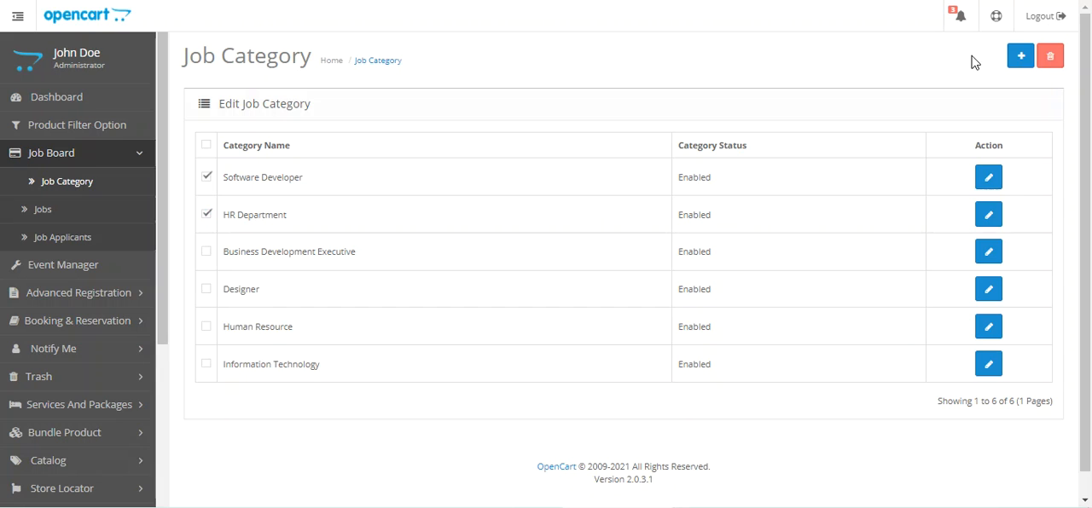
Step: Add and save a job category named Frontoffice with status Enabled, and check its entry in the category list
{"action": "left_click", "coordinate": [1024, 62]}
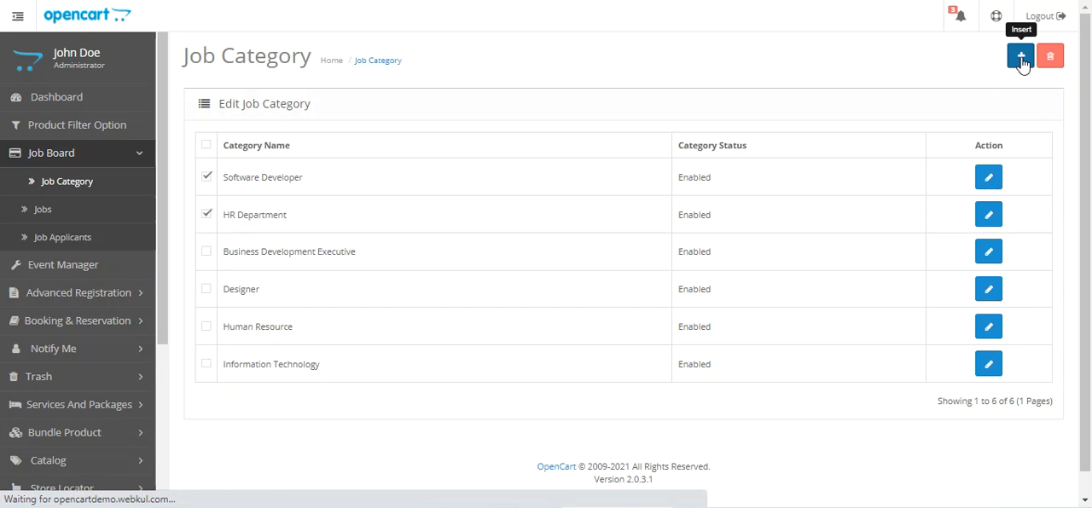
{"action": "left_click", "coordinate": [427, 152]}
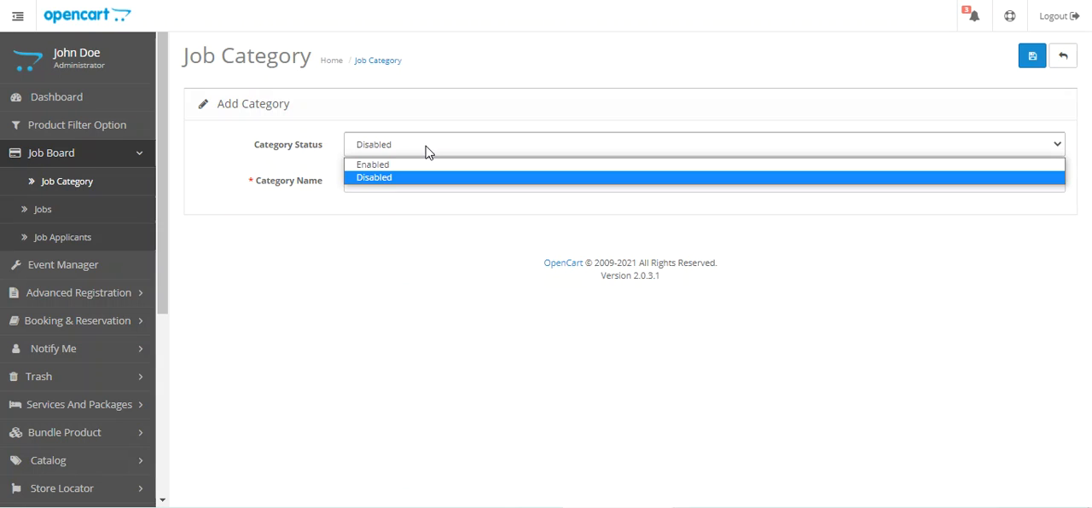
{"action": "left_click_drag", "start_coordinate": [266, 146], "coordinate": [309, 147]}
{"action": "left_click", "coordinate": [422, 146]}
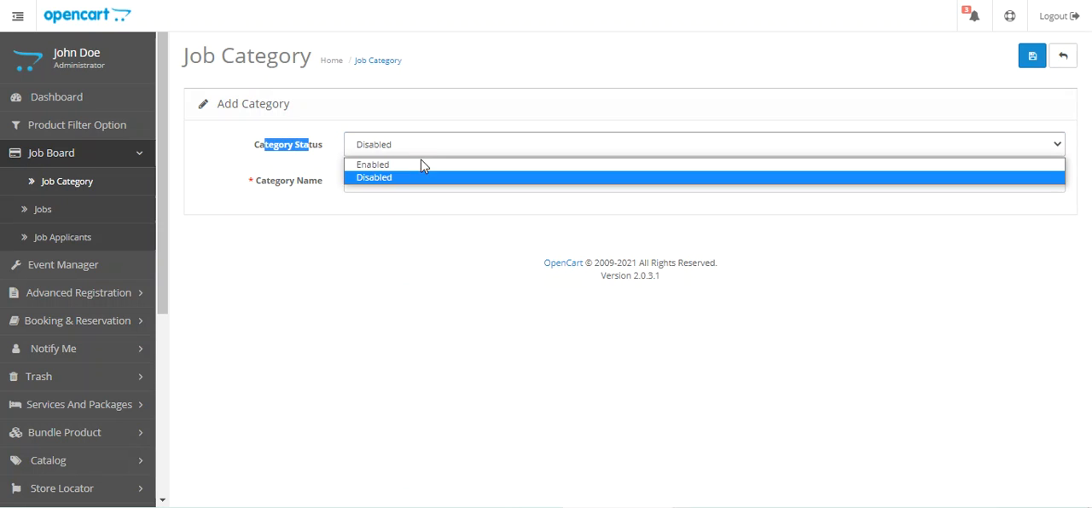
{"action": "left_click", "coordinate": [420, 167]}
{"action": "left_click", "coordinate": [413, 180]}
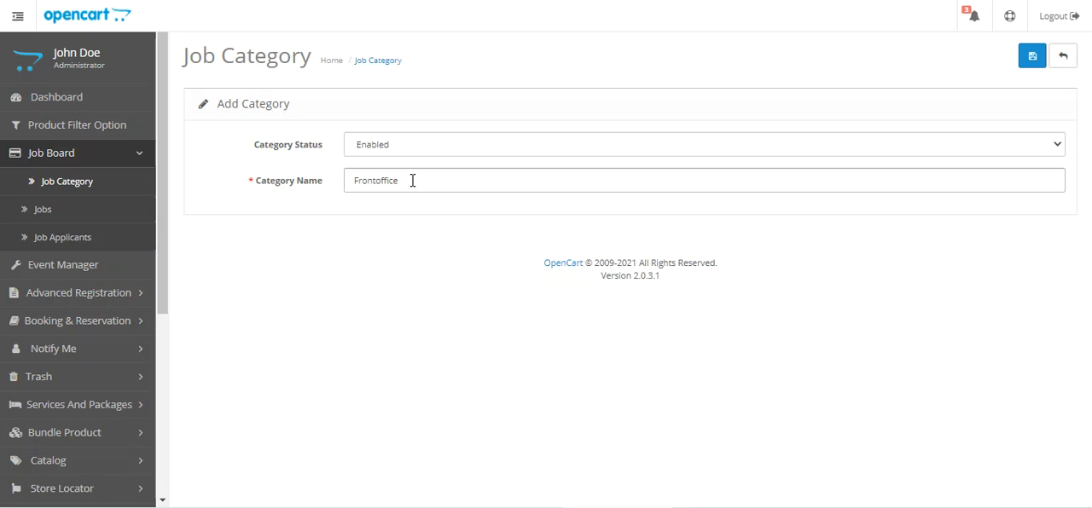
{"action": "left_click", "coordinate": [1031, 56]}
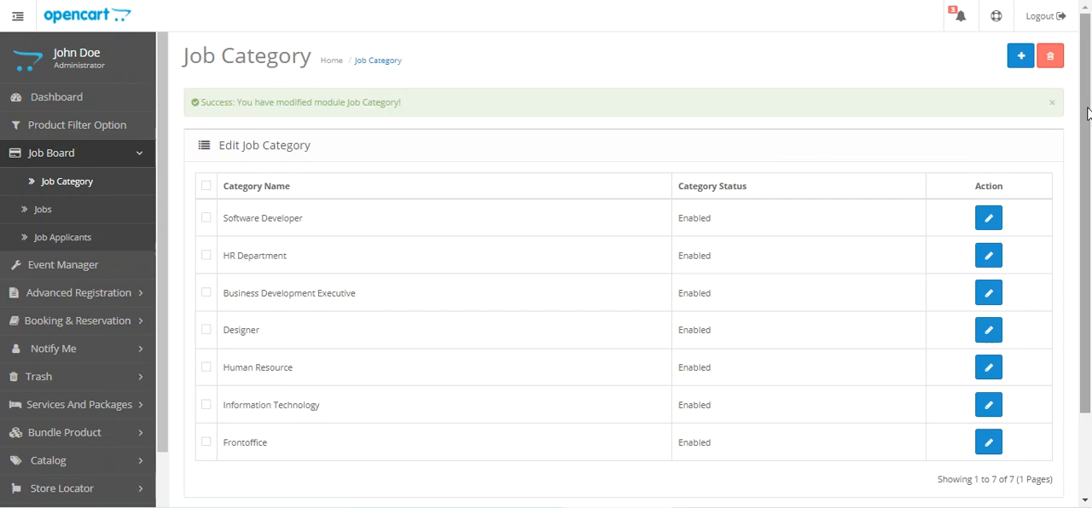
{"action": "left_click_drag", "start_coordinate": [1088, 115], "coordinate": [1091, 167]}
{"action": "left_click_drag", "start_coordinate": [254, 376], "coordinate": [665, 394]}
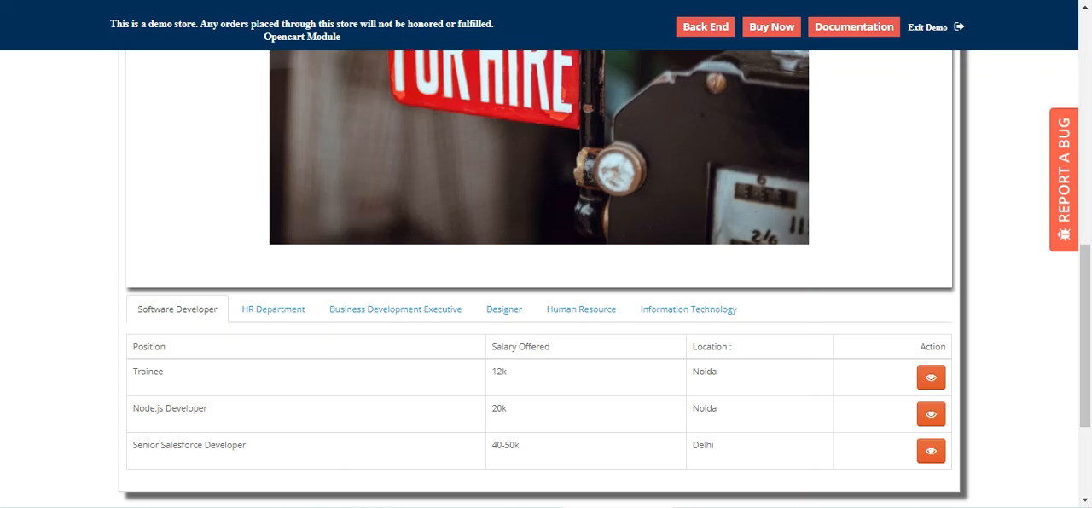
Step: Reload the storefront job board page and open the Frontoffice category's job listing
{"action": "key", "text": "F5"}
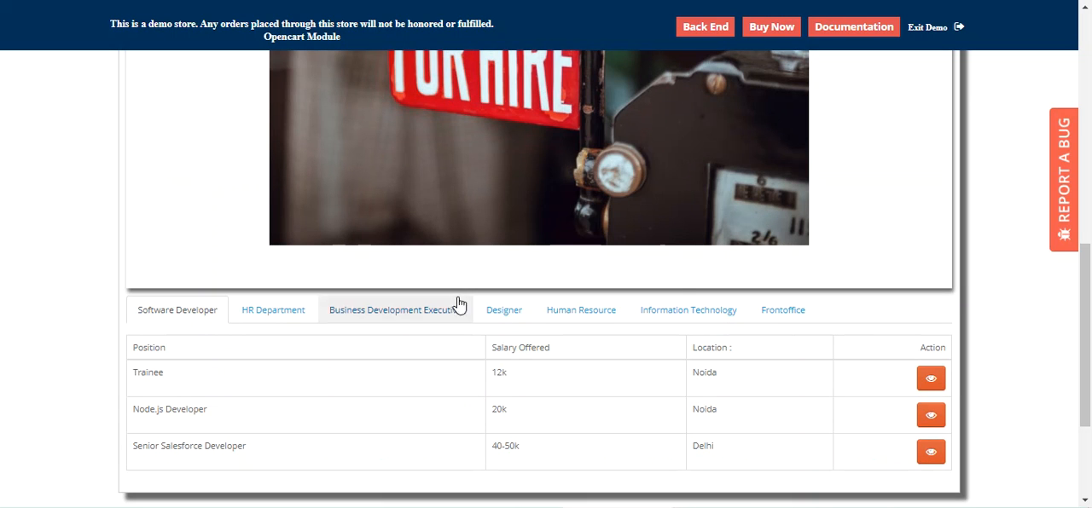
{"action": "left_click", "coordinate": [789, 318]}
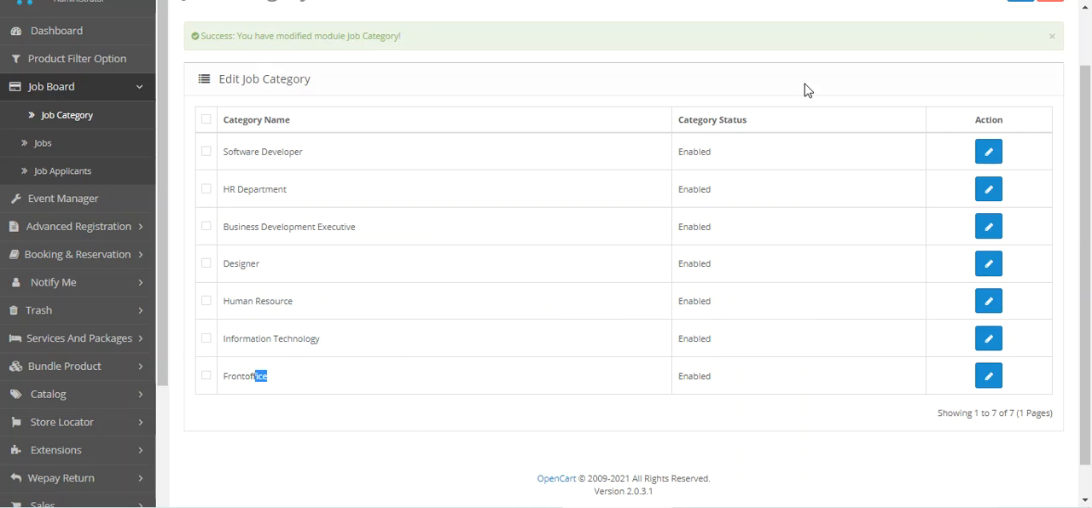
Step: Open the admin job list, then select and deselect the Trainee and Node.js Developer jobs
{"action": "left_click", "coordinate": [59, 146]}
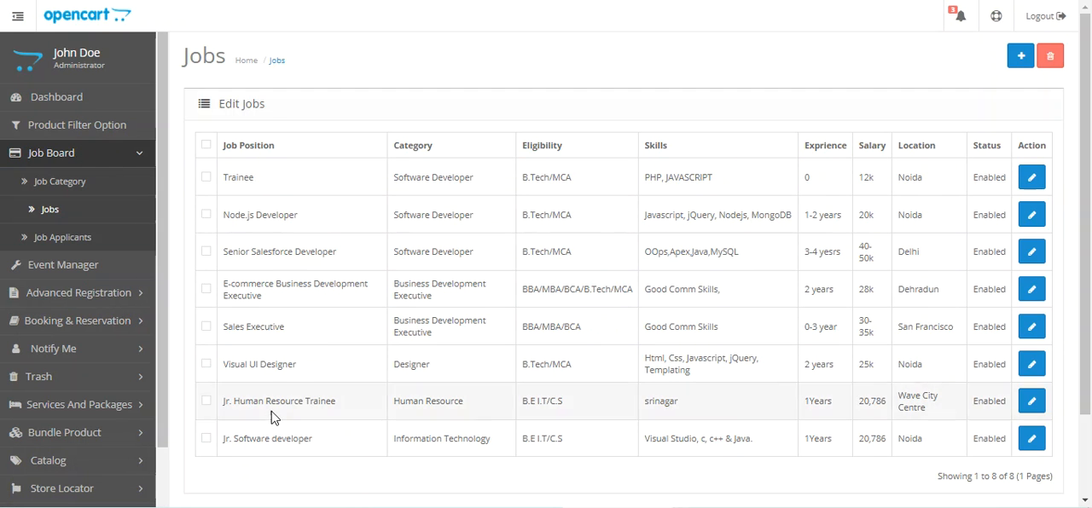
{"action": "left_click", "coordinate": [206, 176]}
{"action": "left_click", "coordinate": [206, 215]}
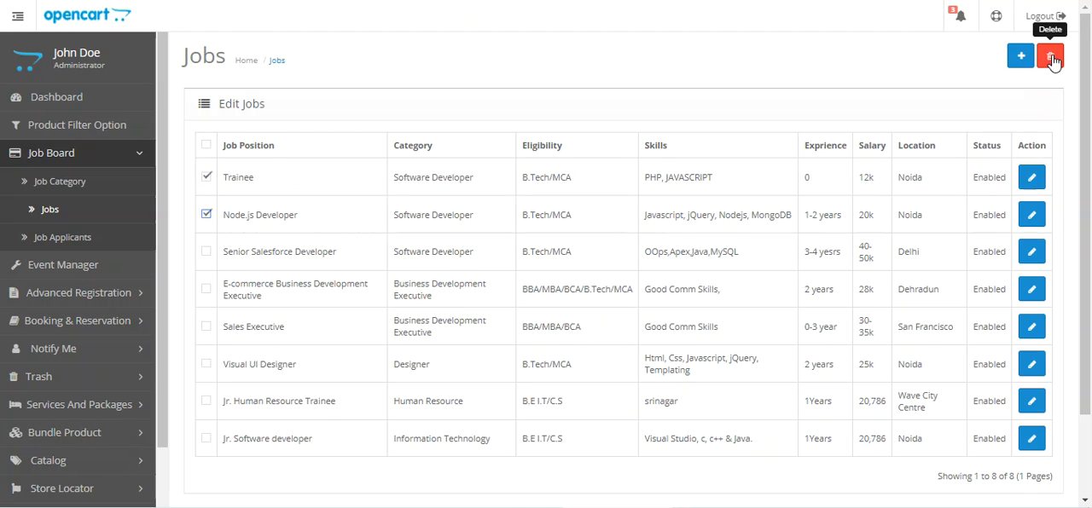
{"action": "left_click", "coordinate": [205, 176]}
{"action": "left_click", "coordinate": [206, 215]}
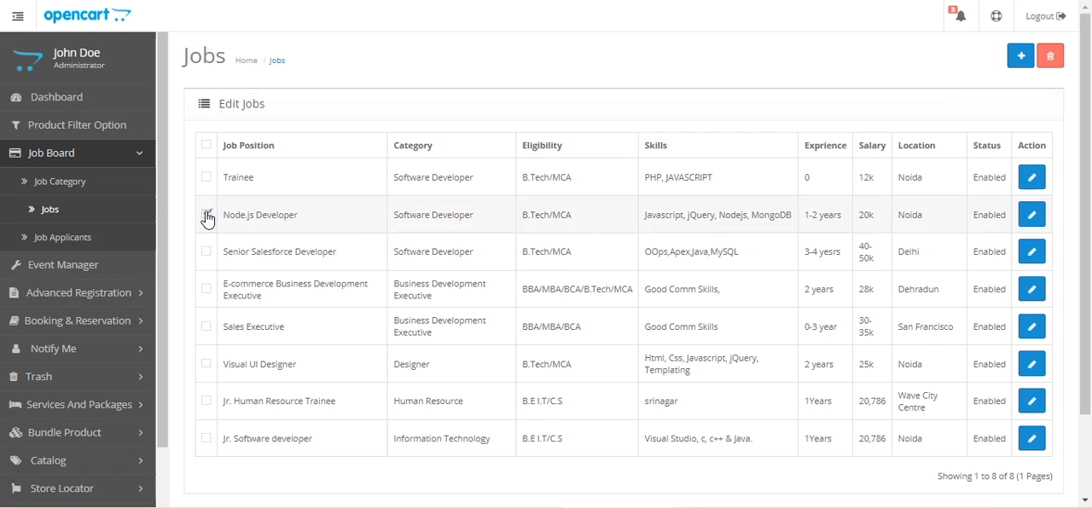
Step: Open the Trainee job for editing and examine its form, including the suggestions offered for its category
{"action": "left_click", "coordinate": [1032, 178]}
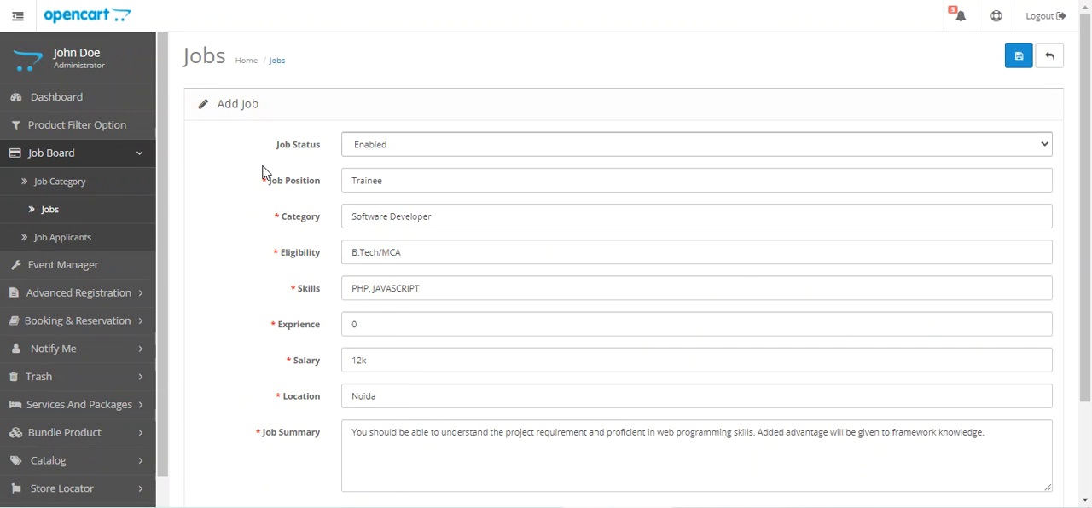
{"action": "left_click_drag", "start_coordinate": [236, 106], "coordinate": [487, 122]}
{"action": "scroll", "coordinate": [1087, 136], "scroll_direction": "down", "scroll_amount": 1}
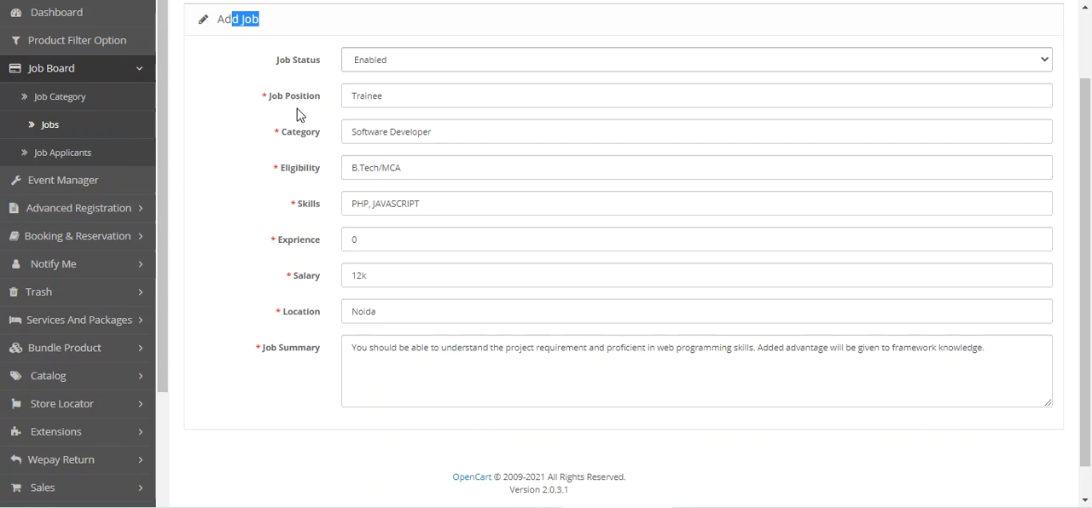
{"action": "scroll", "coordinate": [321, 193], "scroll_direction": "up", "scroll_amount": 1}
{"action": "scroll", "coordinate": [322, 194], "scroll_direction": "up", "scroll_amount": 1}
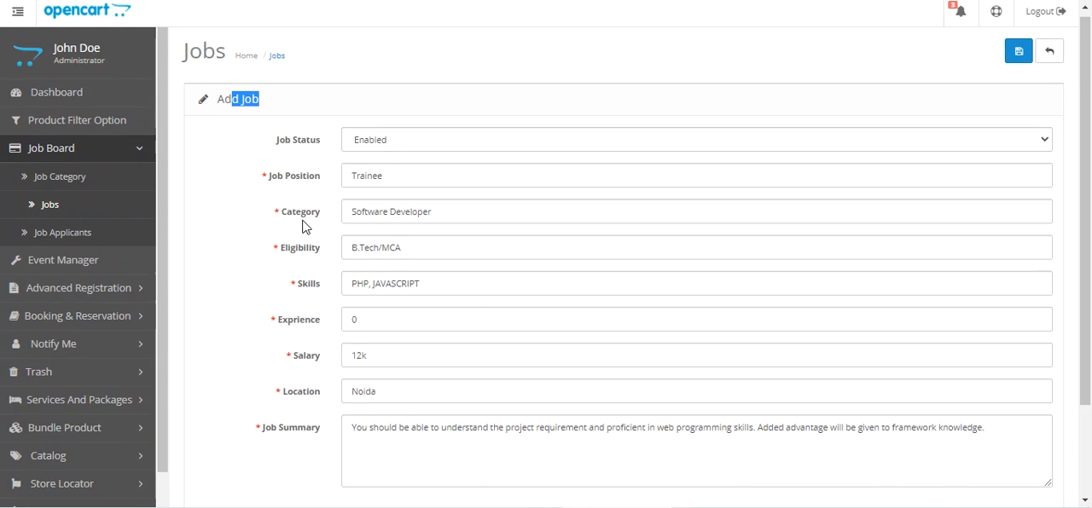
{"action": "left_click_drag", "start_coordinate": [296, 212], "coordinate": [322, 219]}
{"action": "left_click", "coordinate": [388, 213]}
{"action": "left_click", "coordinate": [473, 221]}
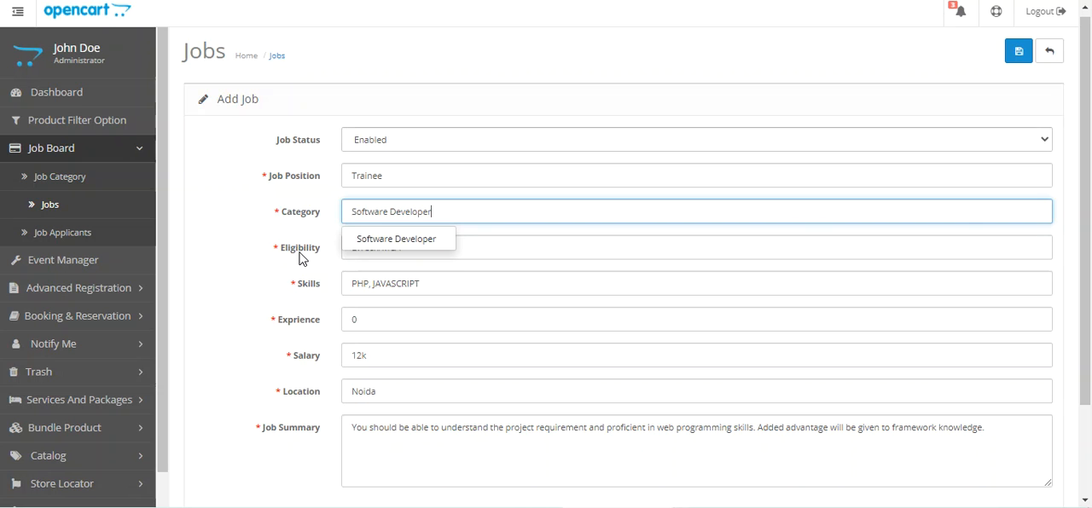
Step: Examine the Trainee job's remaining fields from eligibility to job summary, and return to the job list without saving
{"action": "left_click", "coordinate": [249, 232]}
{"action": "left_click_drag", "start_coordinate": [288, 250], "coordinate": [322, 275]}
{"action": "left_click", "coordinate": [309, 291]}
{"action": "scroll", "coordinate": [300, 349], "scroll_direction": "down", "scroll_amount": 2}
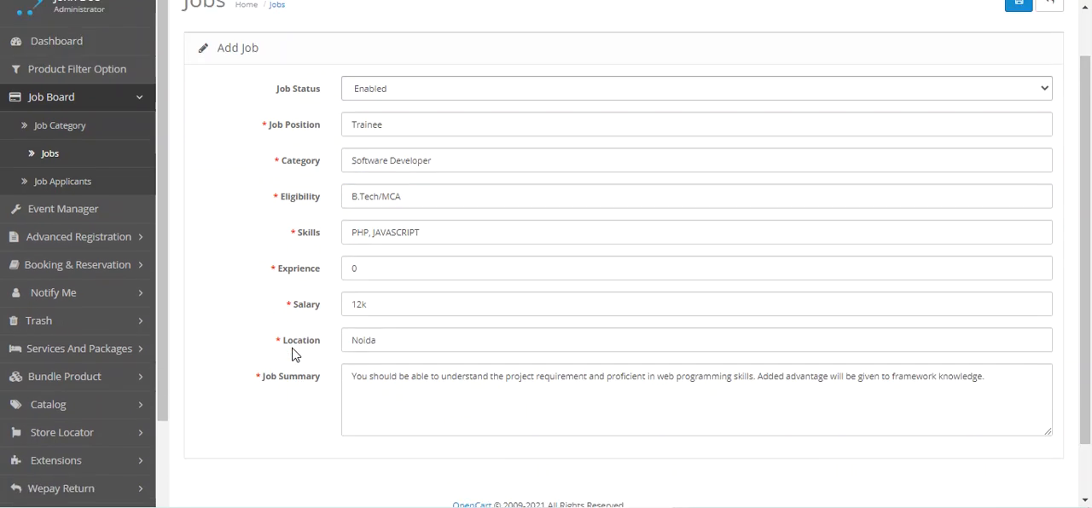
{"action": "scroll", "coordinate": [356, 368], "scroll_direction": "up", "scroll_amount": 2}
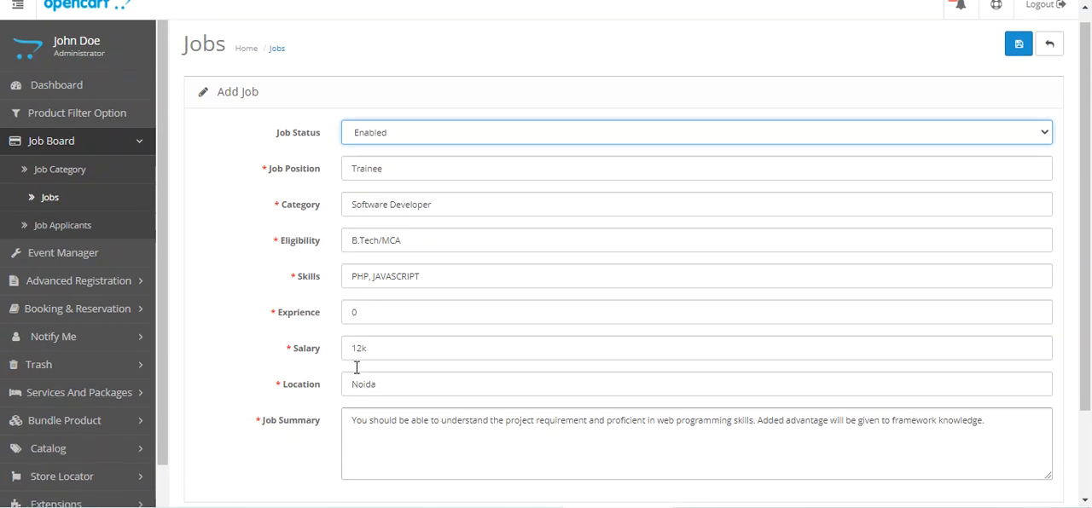
{"action": "left_click", "coordinate": [1047, 61]}
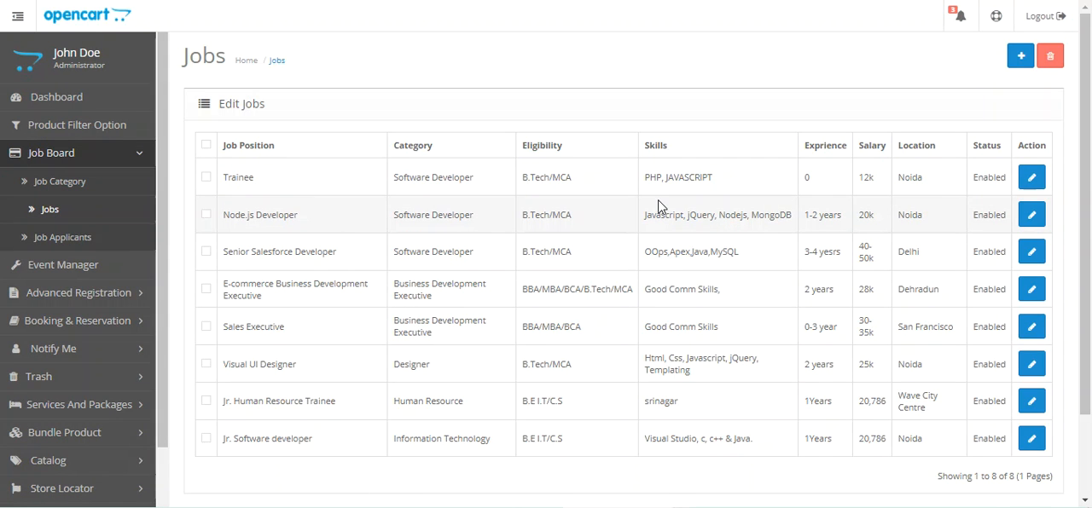
Step: Start a new job with status Enabled, category Frontoffice and job position Beginner
{"action": "left_click", "coordinate": [1021, 58]}
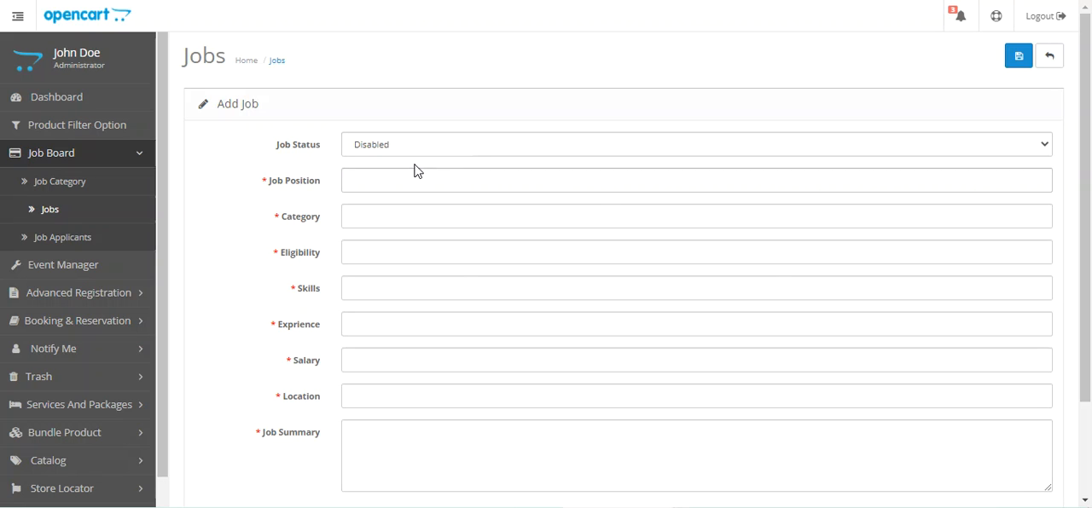
{"action": "left_click", "coordinate": [391, 152]}
{"action": "left_click", "coordinate": [370, 165]}
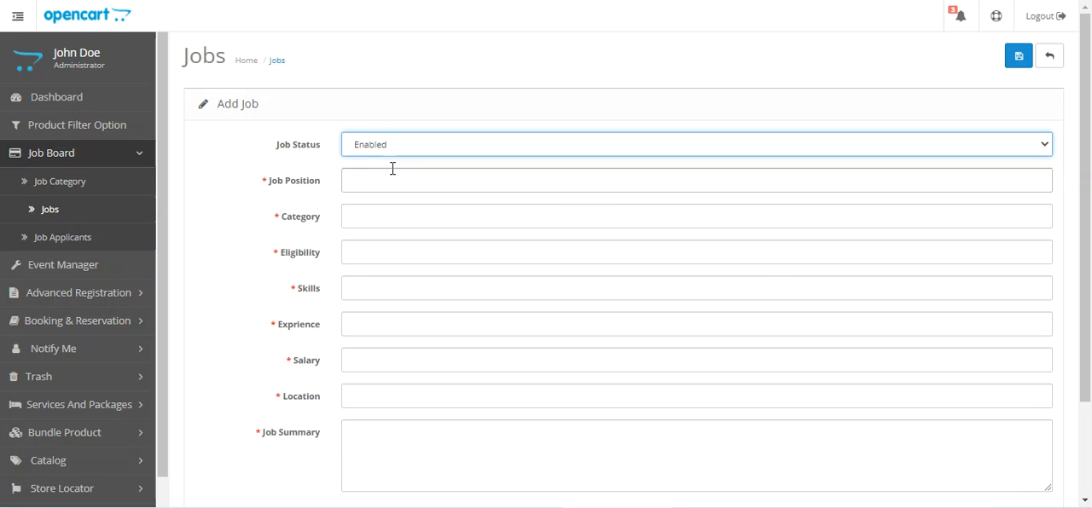
{"action": "left_click", "coordinate": [381, 188]}
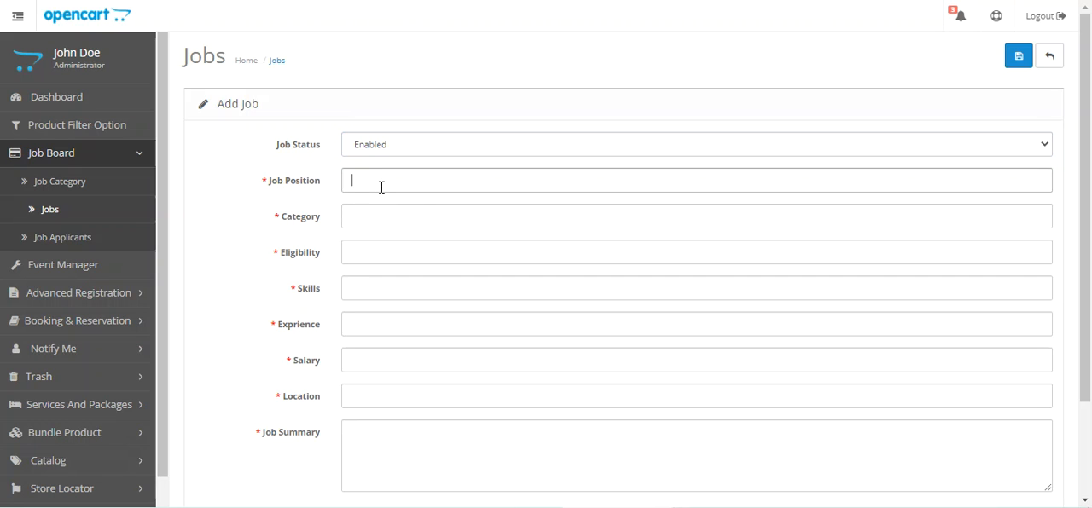
{"action": "left_click", "coordinate": [381, 217]}
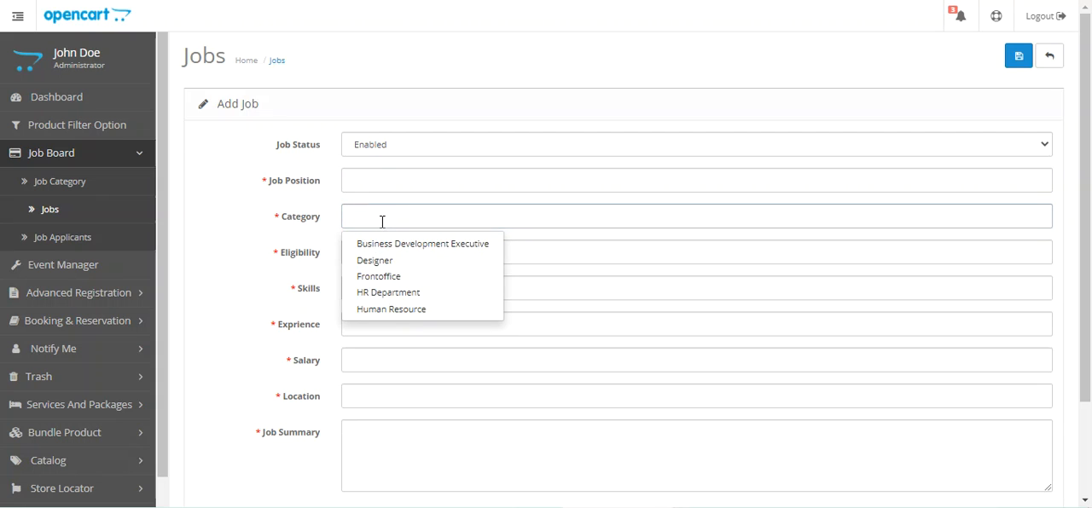
{"action": "left_click", "coordinate": [394, 276]}
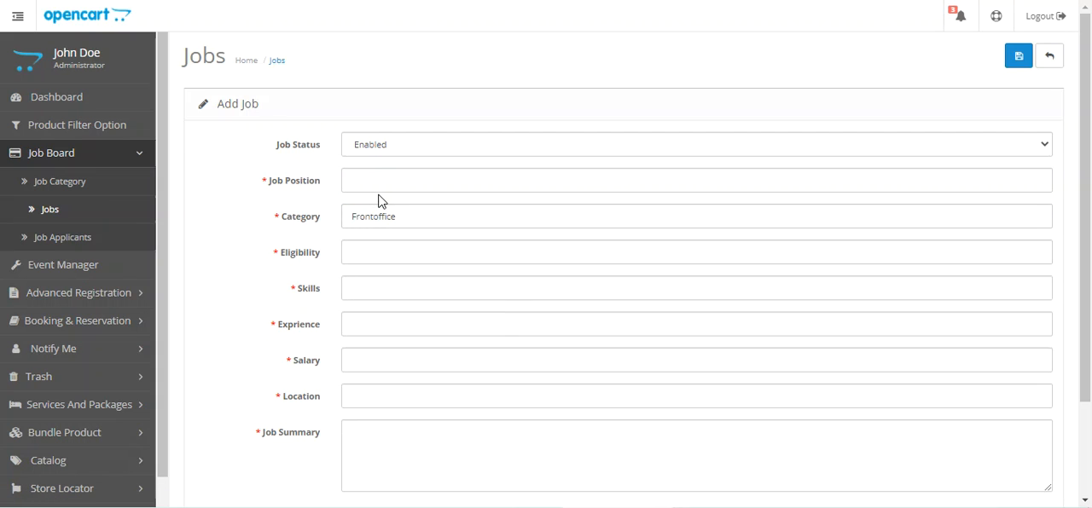
{"action": "left_click", "coordinate": [381, 182]}
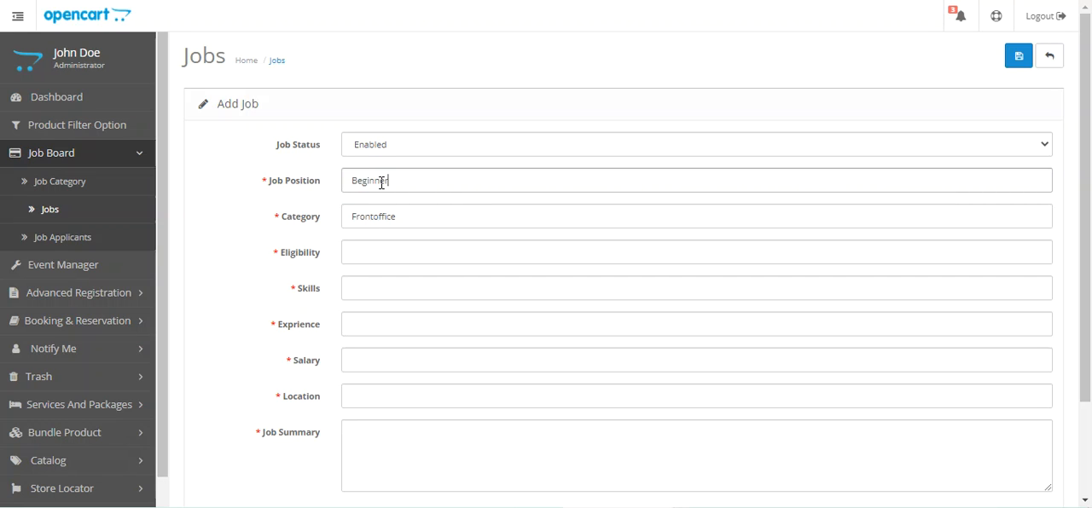
Step: Set the new job's eligibility to Graduate, skills to Front office, experience to 2 and salary to 21000
{"action": "left_click", "coordinate": [392, 261]}
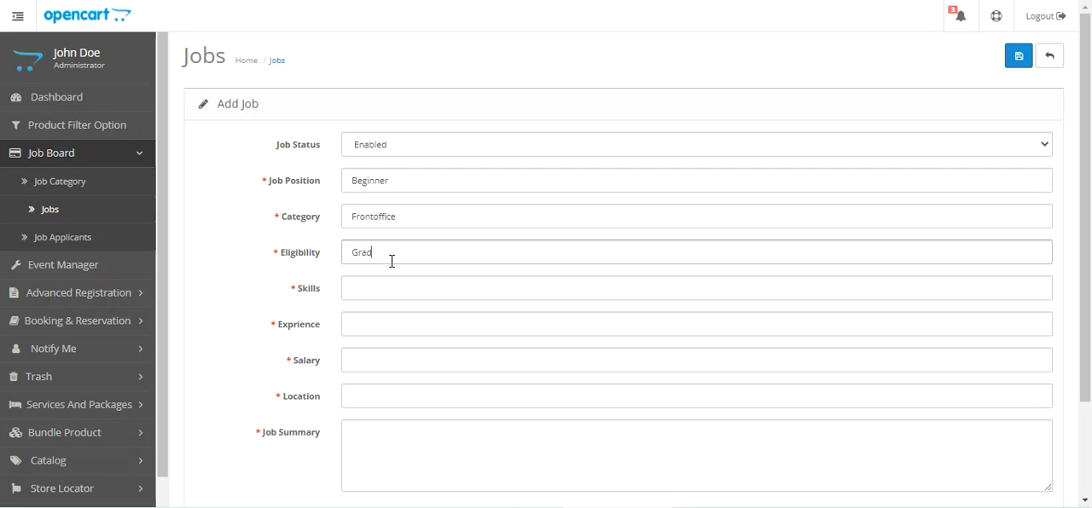
{"action": "left_click", "coordinate": [397, 286]}
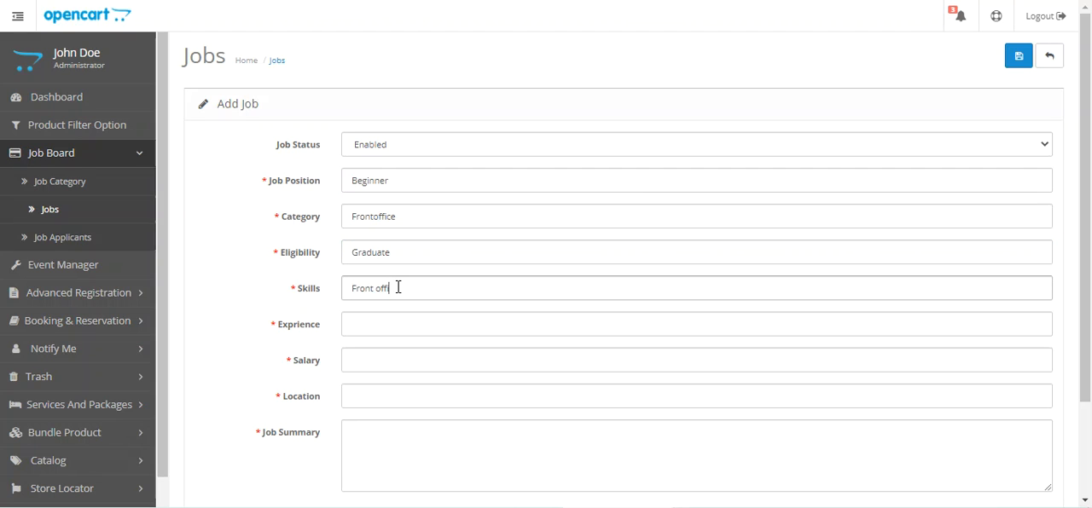
{"action": "left_click", "coordinate": [364, 330]}
{"action": "type", "text": "2"}
{"action": "left_click", "coordinate": [373, 362]}
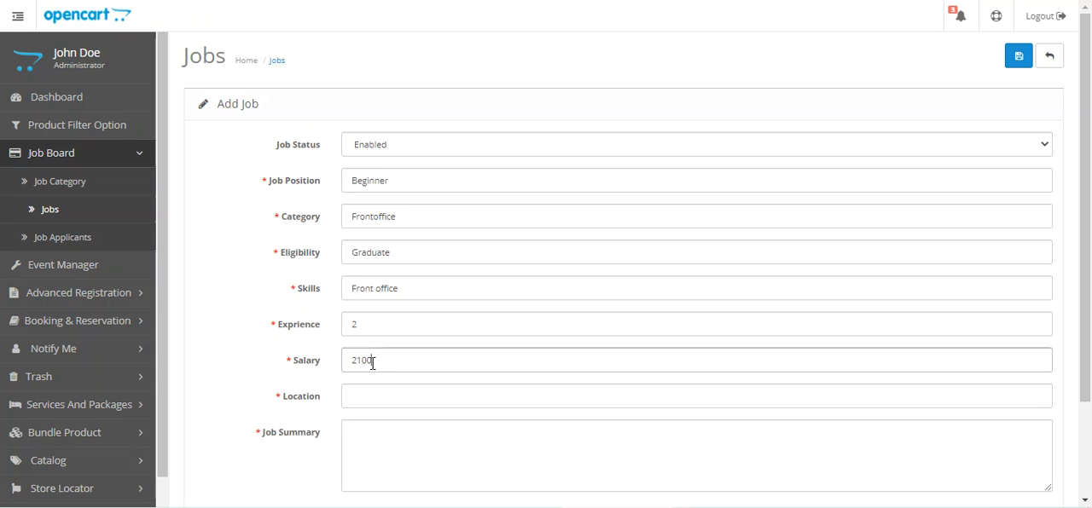
{"action": "type", "text": "21000"}
Step: Set the new job's location to California and its summary to "test job summary", and save the job
{"action": "left_click", "coordinate": [387, 398]}
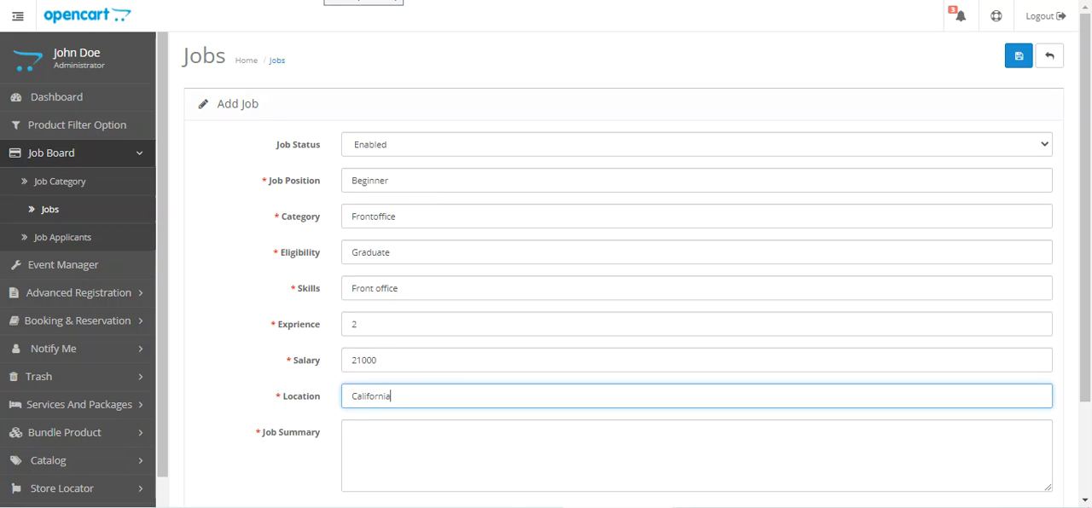
{"action": "left_click", "coordinate": [389, 443]}
{"action": "type", "text": "te"}
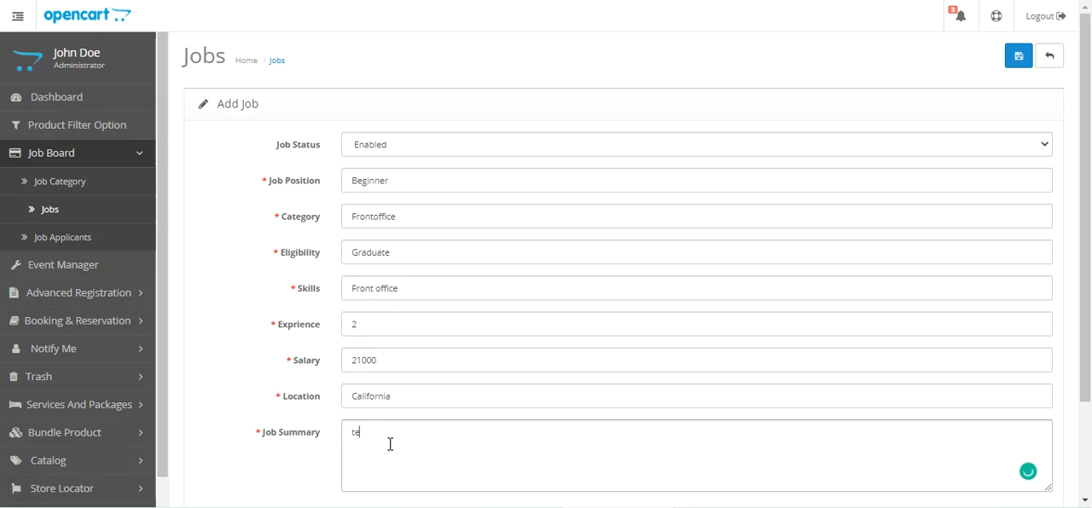
{"action": "type", "text": "st job summary"}
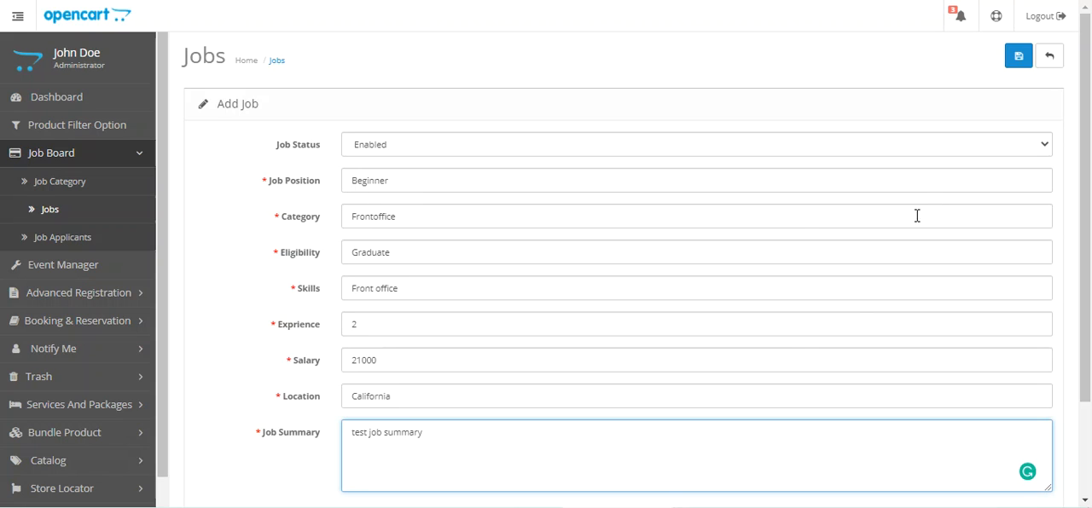
{"action": "left_click", "coordinate": [1017, 60]}
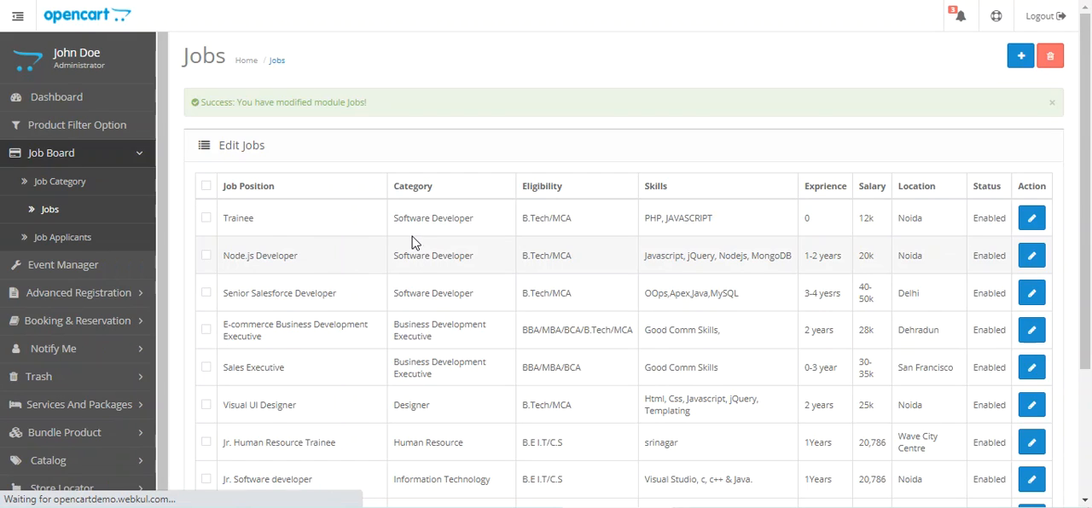
Step: Examine the Beginner job's position, category, eligibility, skills and experience entries in the job list
{"action": "scroll", "coordinate": [307, 375], "scroll_direction": "down", "scroll_amount": 3}
{"action": "left_click_drag", "start_coordinate": [233, 338], "coordinate": [261, 339]}
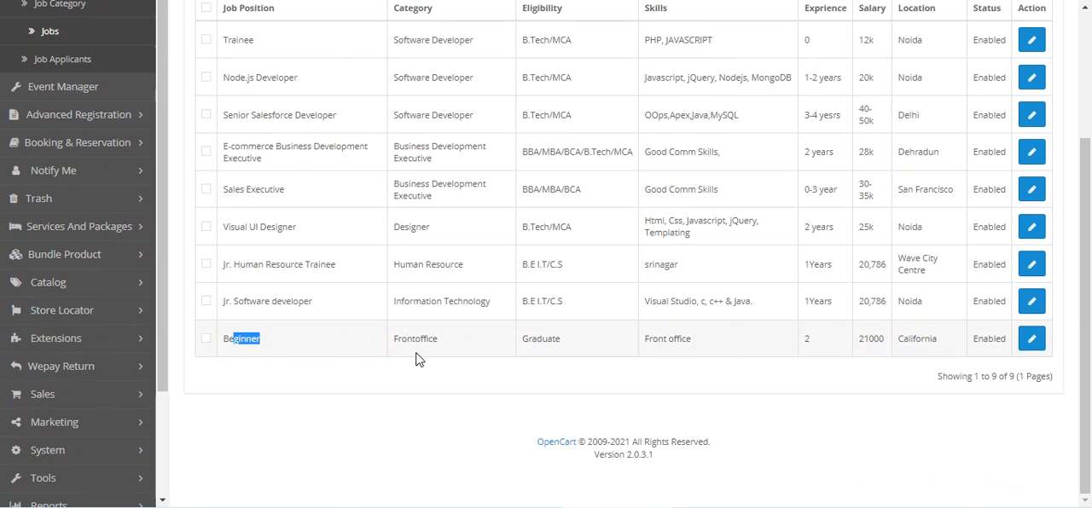
{"action": "left_click_drag", "start_coordinate": [406, 339], "coordinate": [438, 339]}
{"action": "scroll", "coordinate": [446, 347], "scroll_direction": "up", "scroll_amount": 3}
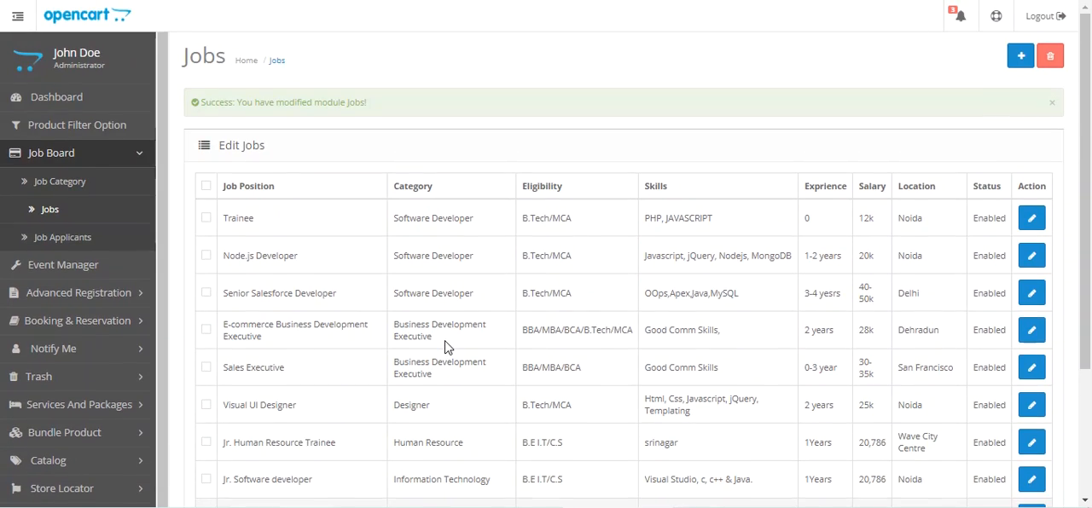
{"action": "scroll", "coordinate": [446, 347], "scroll_direction": "down", "scroll_amount": 3}
{"action": "left_click_drag", "start_coordinate": [532, 358], "coordinate": [563, 364]}
{"action": "left_click_drag", "start_coordinate": [654, 360], "coordinate": [807, 369]}
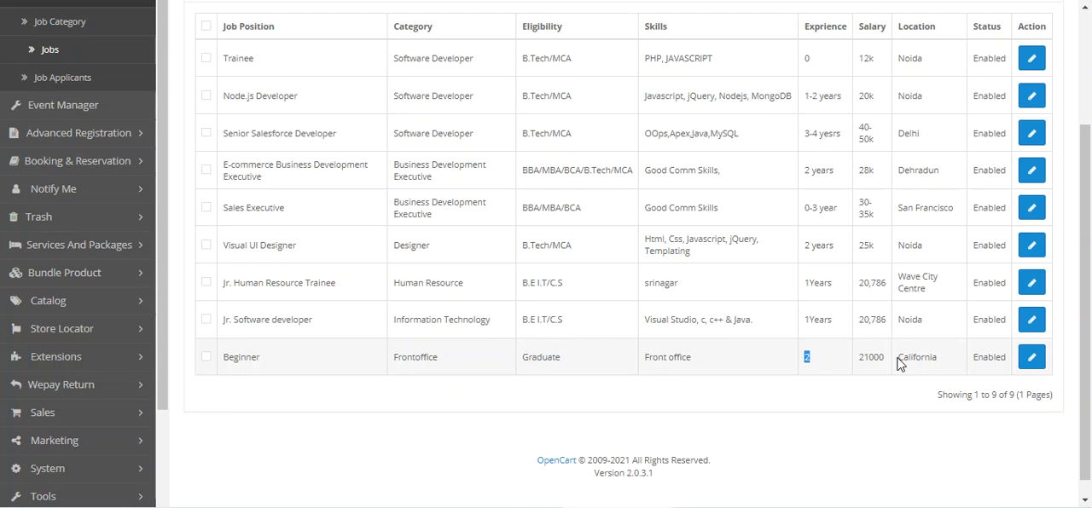
Step: Switch to the storefront job board, reload it and display the jobs in the Frontoffice category
{"action": "left_click", "coordinate": [193, 1]}
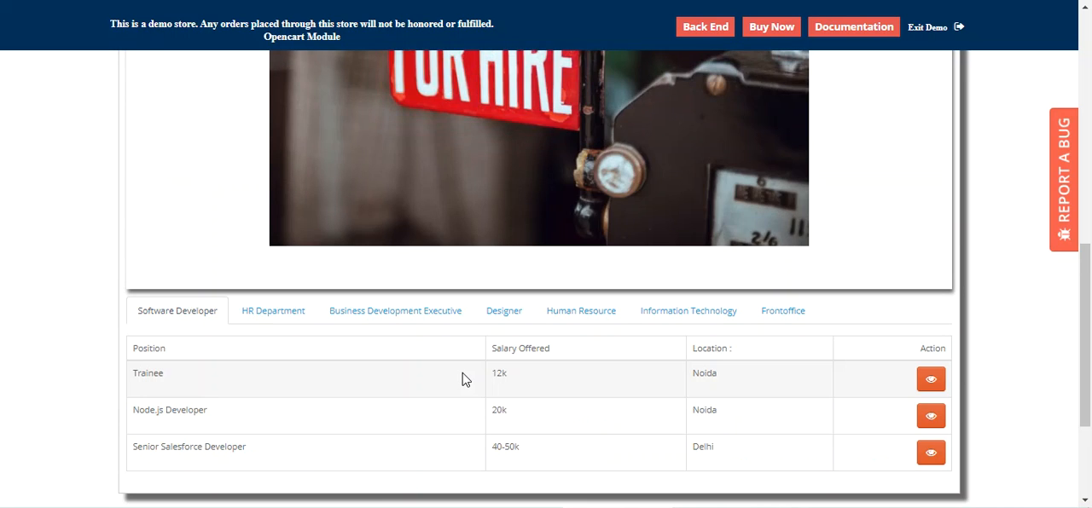
{"action": "scroll", "coordinate": [461, 375], "scroll_direction": "down", "scroll_amount": 2}
{"action": "scroll", "coordinate": [464, 375], "scroll_direction": "up", "scroll_amount": 3}
{"action": "scroll", "coordinate": [463, 375], "scroll_direction": "up", "scroll_amount": 3}
{"action": "scroll", "coordinate": [464, 376], "scroll_direction": "down", "scroll_amount": 4}
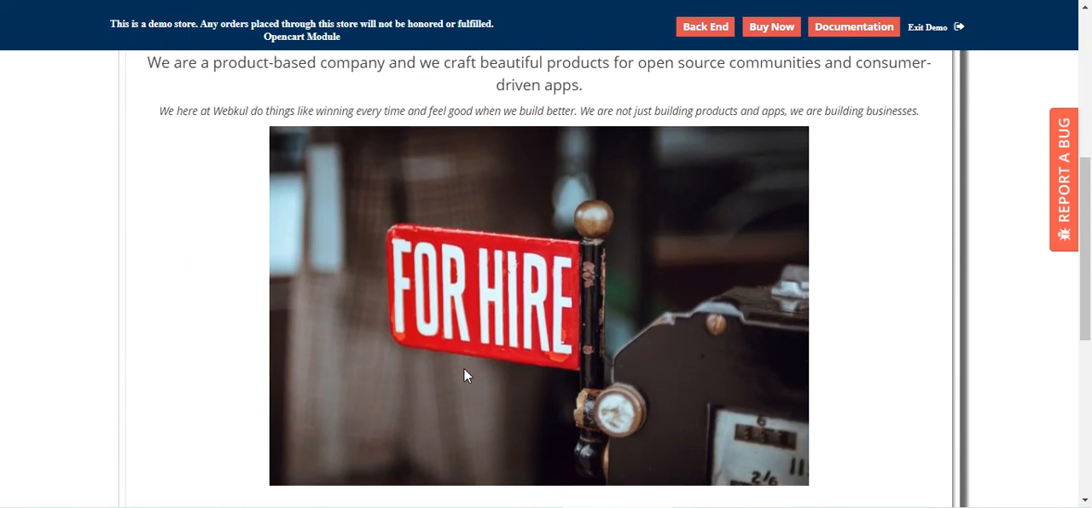
{"action": "scroll", "coordinate": [463, 376], "scroll_direction": "down", "scroll_amount": 2}
{"action": "left_click", "coordinate": [792, 151]}
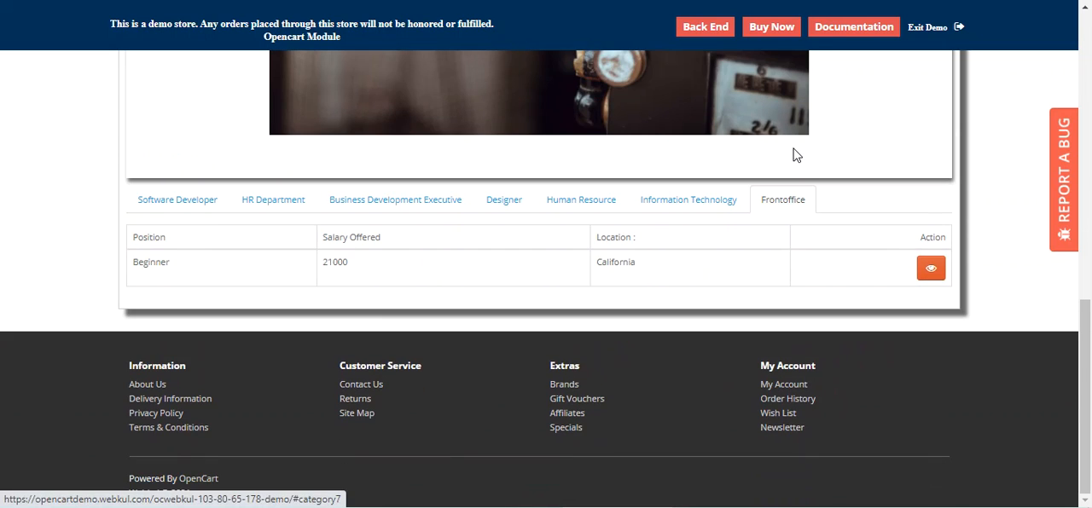
Step: Examine the Beginner job's position, salary and location in the storefront, and open its job details to look through them
{"action": "left_click_drag", "start_coordinate": [139, 265], "coordinate": [210, 307]}
{"action": "left_click_drag", "start_coordinate": [329, 263], "coordinate": [437, 319]}
{"action": "left_click_drag", "start_coordinate": [606, 262], "coordinate": [935, 270]}
{"action": "left_click", "coordinate": [933, 271]}
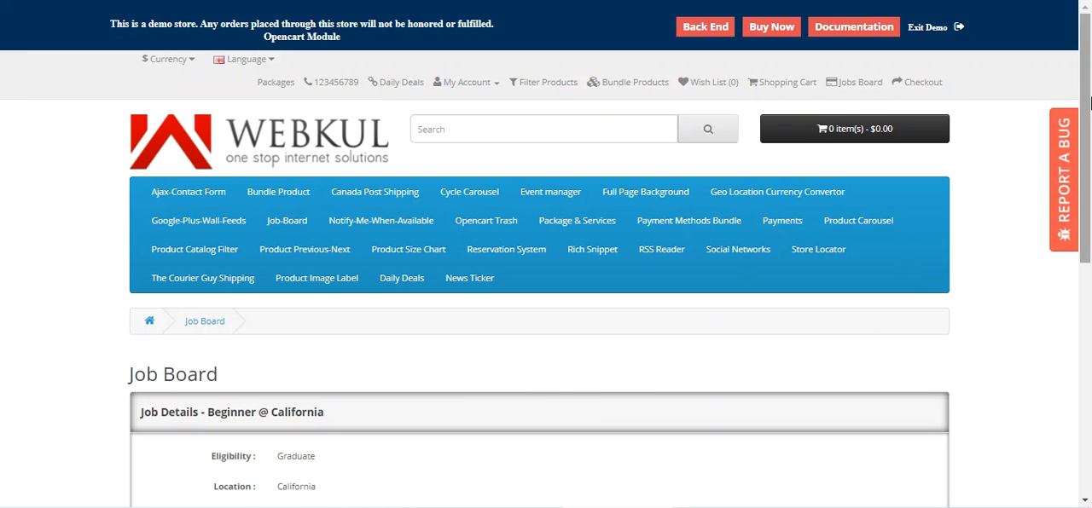
{"action": "scroll", "coordinate": [940, 242], "scroll_direction": "down", "scroll_amount": 3}
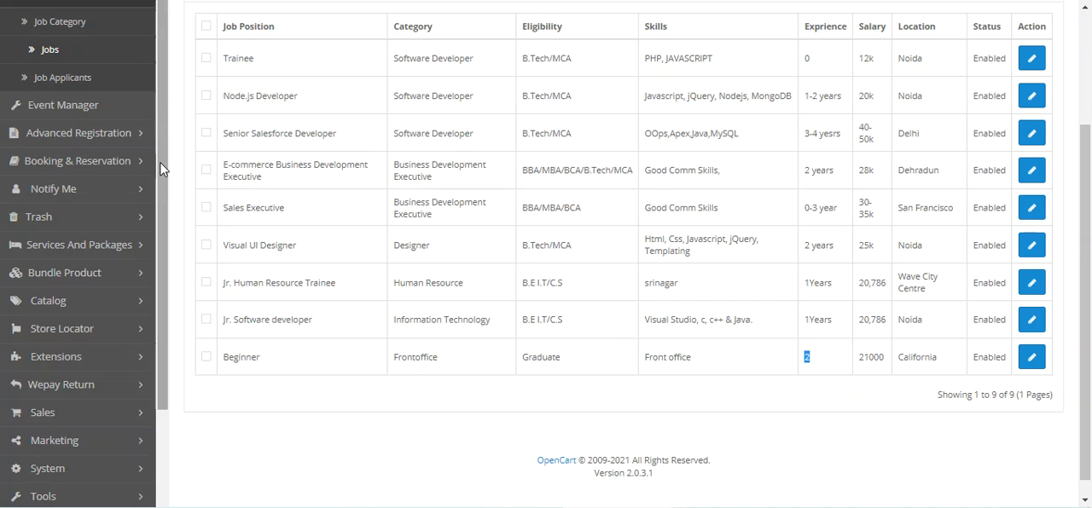
Step: Switch back to the admin back end and open the list of extension modules
{"action": "left_click_drag", "start_coordinate": [162, 90], "coordinate": [162, 213]}
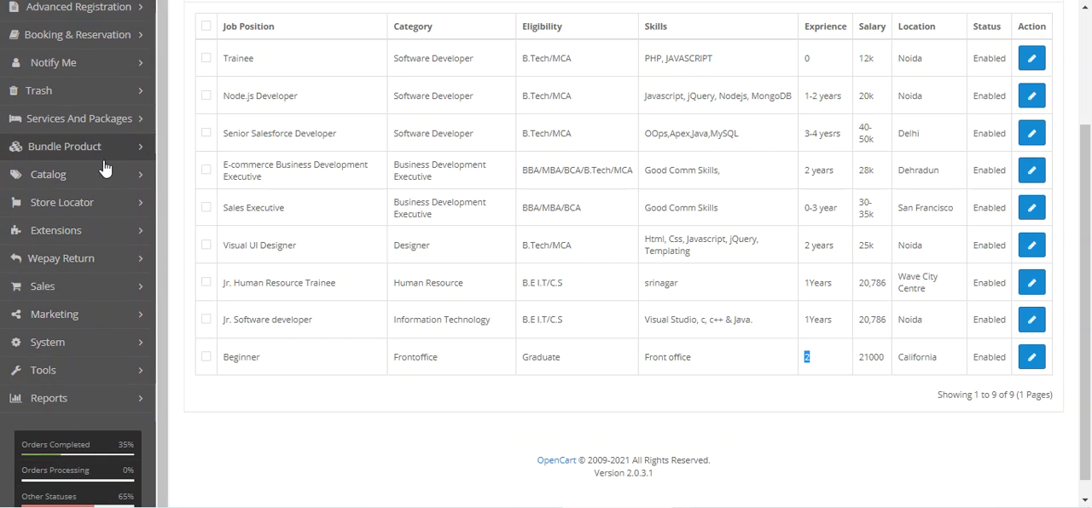
{"action": "left_click", "coordinate": [93, 236]}
{"action": "left_click", "coordinate": [77, 315]}
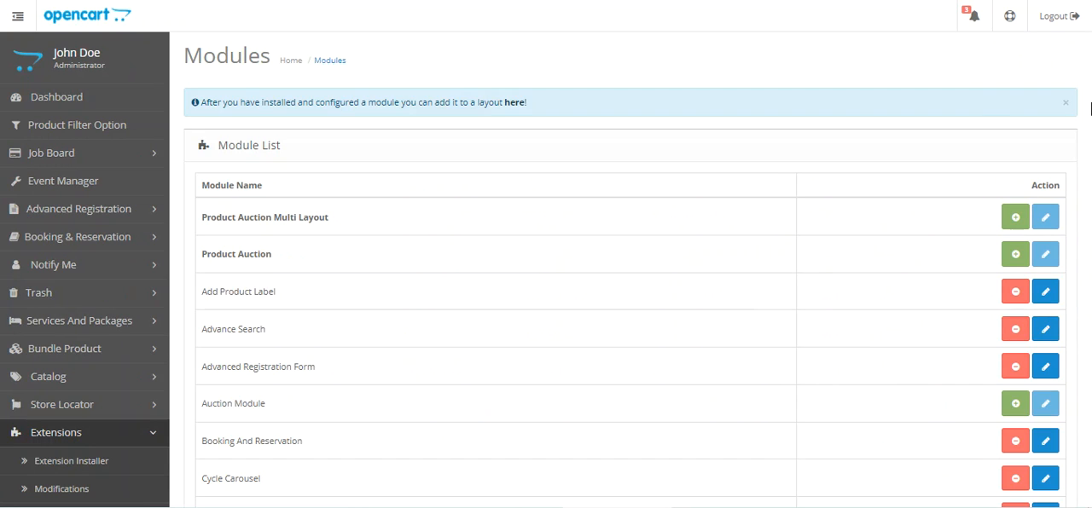
Step: Open the Job Board module for editing and examine its status options and job board title
{"action": "scroll", "coordinate": [471, 392], "scroll_direction": "down", "scroll_amount": 5}
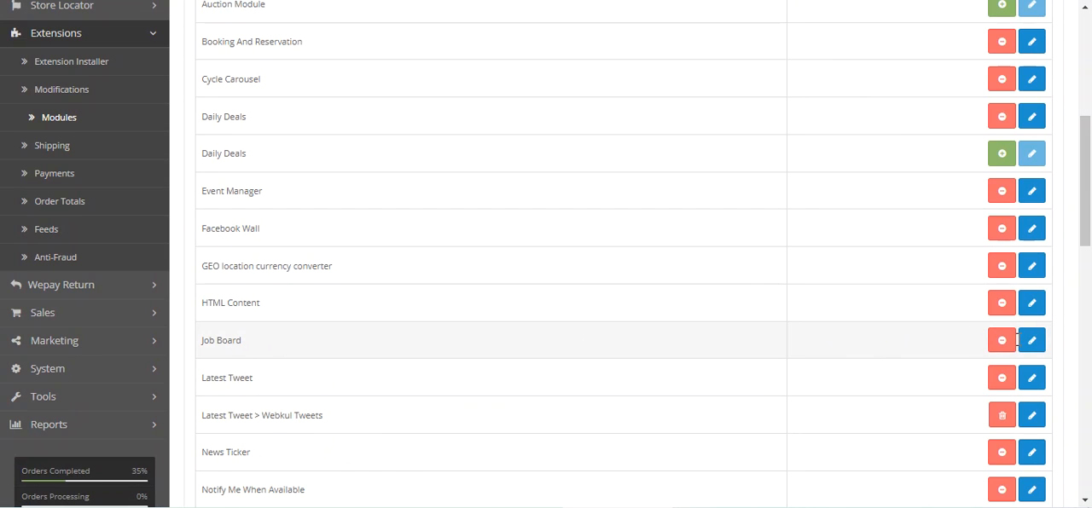
{"action": "left_click", "coordinate": [1032, 344]}
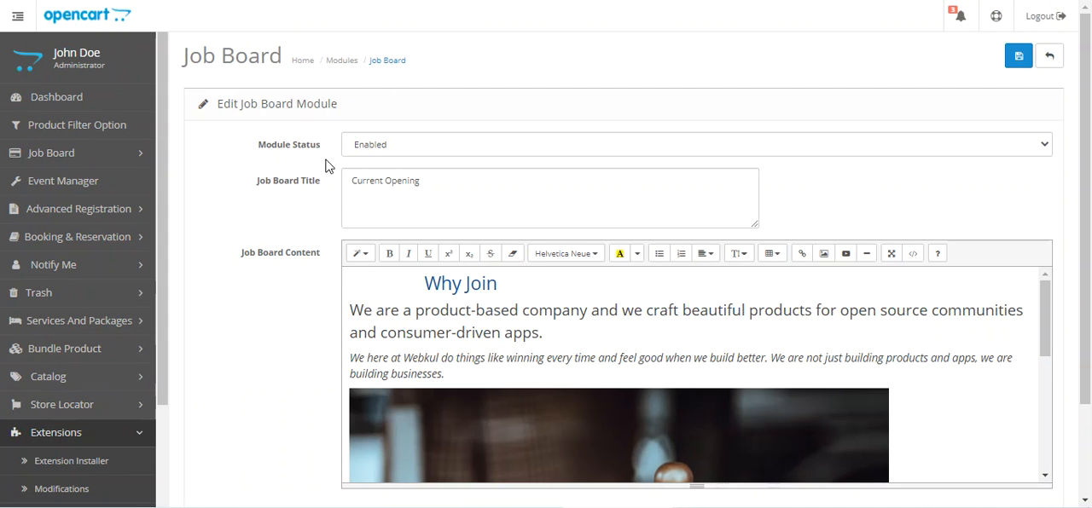
{"action": "left_click", "coordinate": [409, 147]}
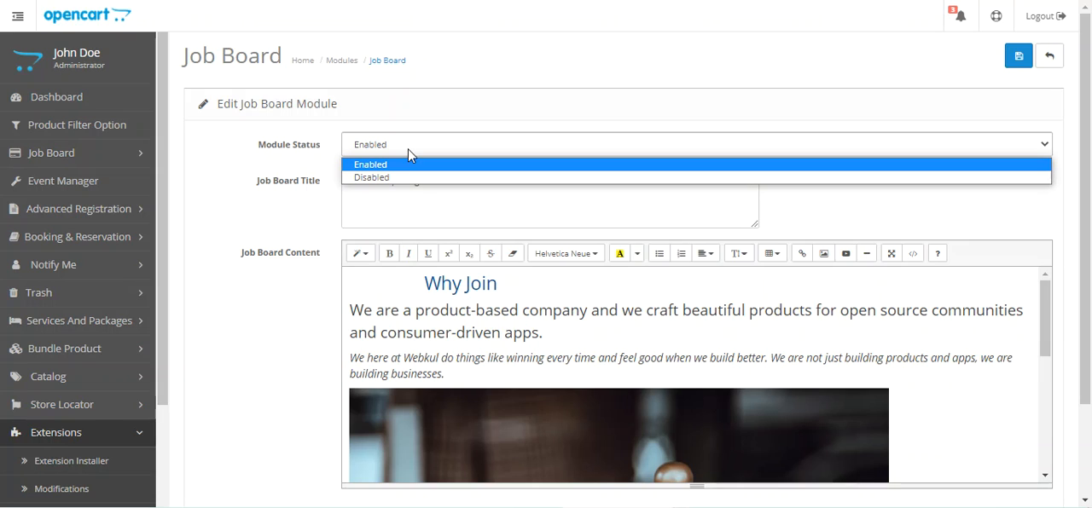
{"action": "left_click", "coordinate": [466, 89]}
{"action": "left_click", "coordinate": [381, 178]}
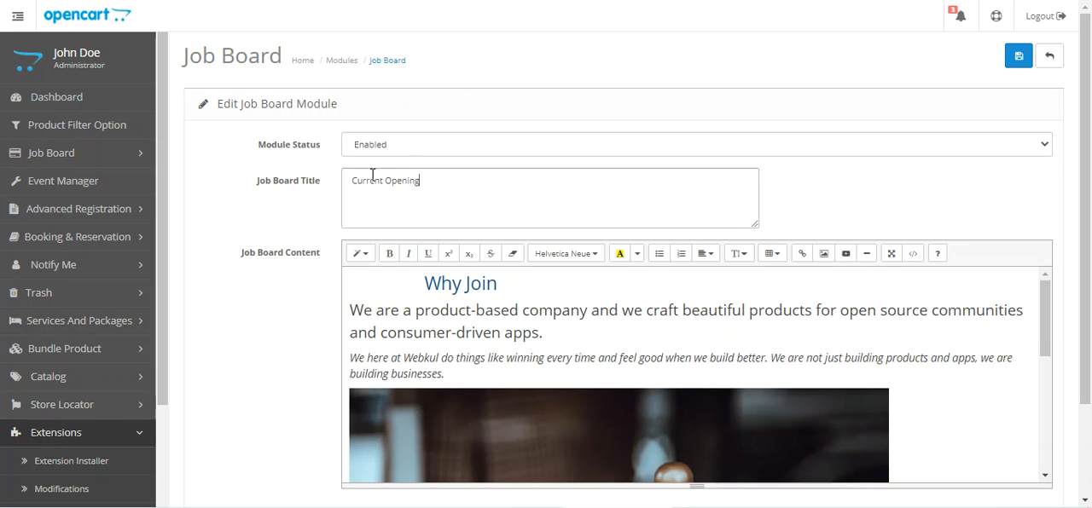
{"action": "left_click_drag", "start_coordinate": [372, 175], "coordinate": [345, 172]}
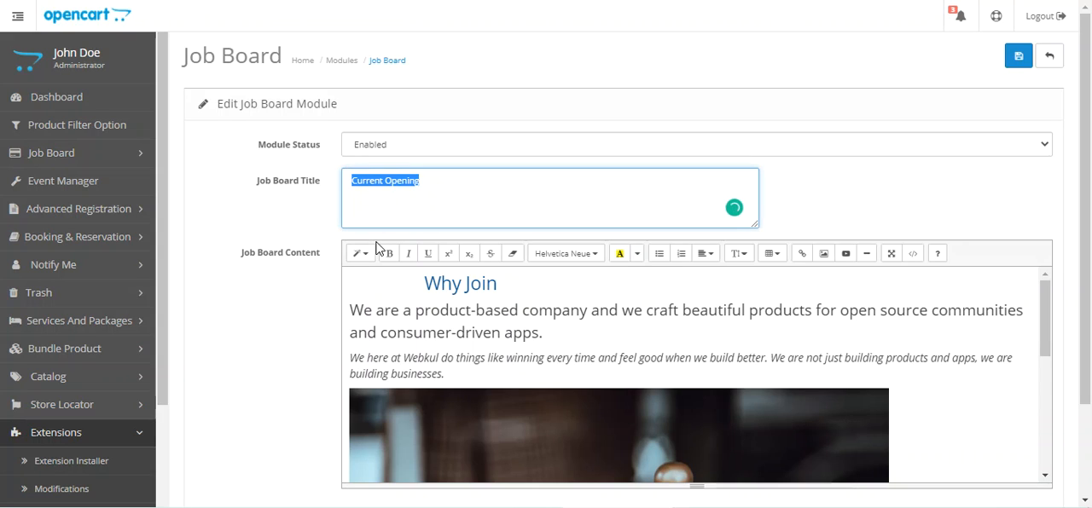
Step: Look through the text and image in the module's Job Board Content
{"action": "left_click_drag", "start_coordinate": [247, 253], "coordinate": [316, 261]}
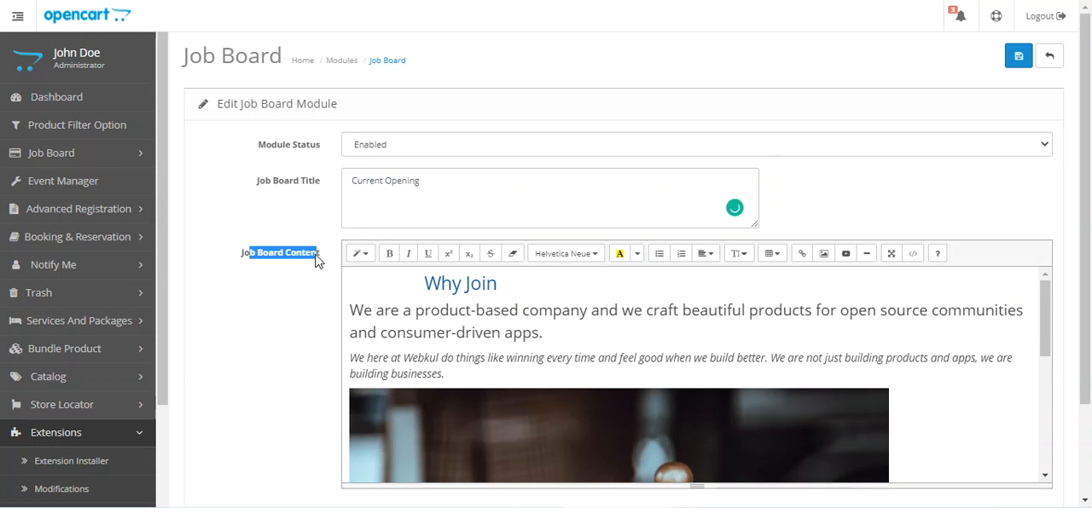
{"action": "left_click_drag", "start_coordinate": [425, 284], "coordinate": [455, 380]}
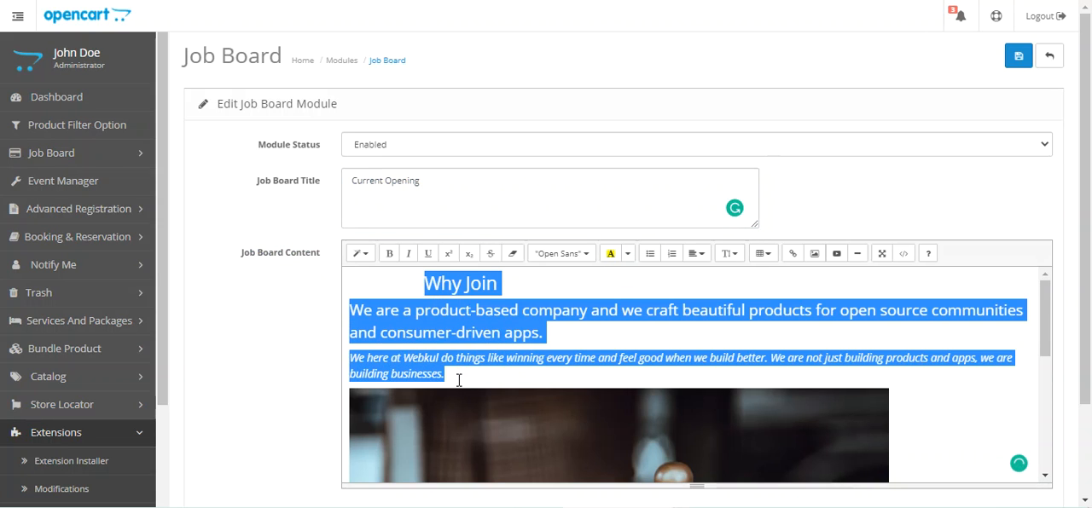
{"action": "scroll", "coordinate": [460, 372], "scroll_direction": "down", "scroll_amount": 5}
Step: Switch to the storefront, return from the job details to the job board page, and compare its Why Join text and image with the module content
{"action": "mouse_move", "coordinate": [1085, 245]}
{"action": "left_mouse_down"}
{"action": "mouse_move", "coordinate": [1087, 281]}
{"action": "mouse_move", "coordinate": [1084, 247]}
{"action": "left_mouse_up"}
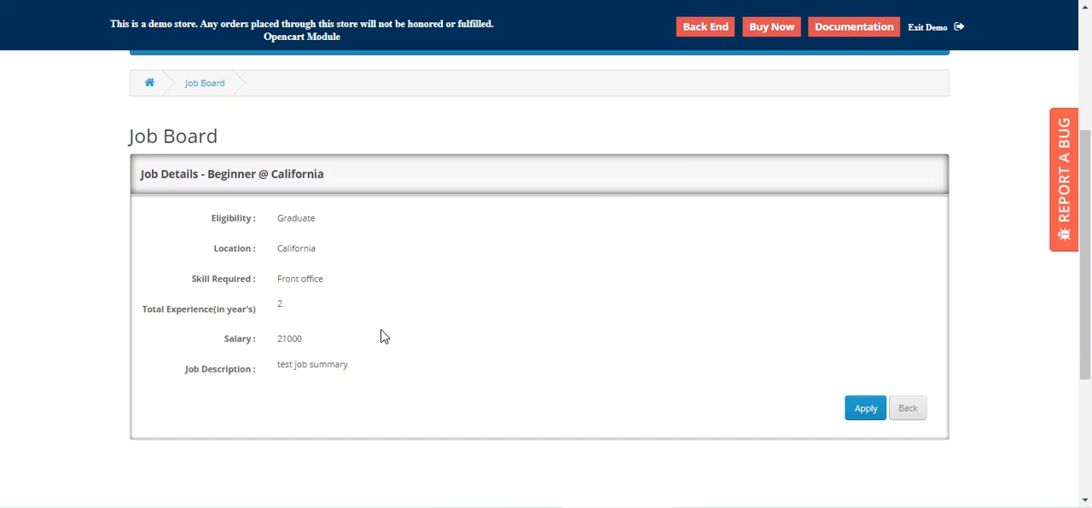
{"action": "scroll", "coordinate": [381, 336], "scroll_direction": "up", "scroll_amount": 3}
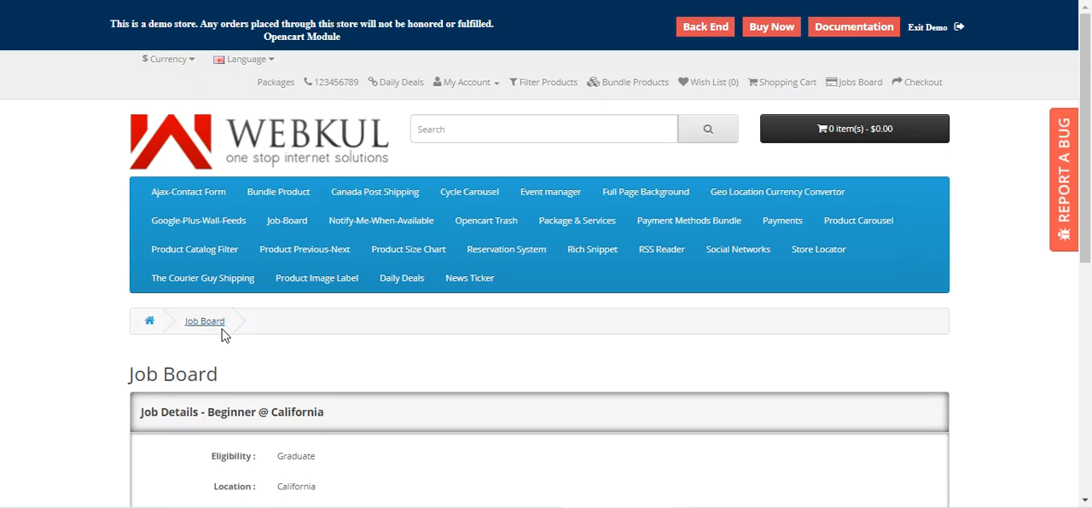
{"action": "scroll", "coordinate": [470, 383], "scroll_direction": "down", "scroll_amount": 2}
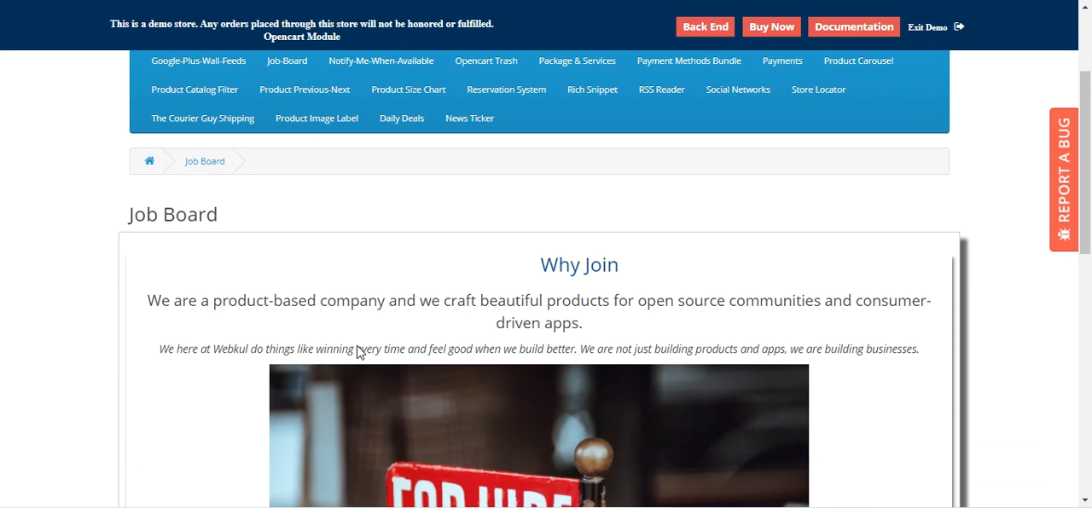
{"action": "scroll", "coordinate": [657, 256], "scroll_direction": "down", "scroll_amount": 2}
{"action": "left_click_drag", "start_coordinate": [260, 142], "coordinate": [759, 172]}
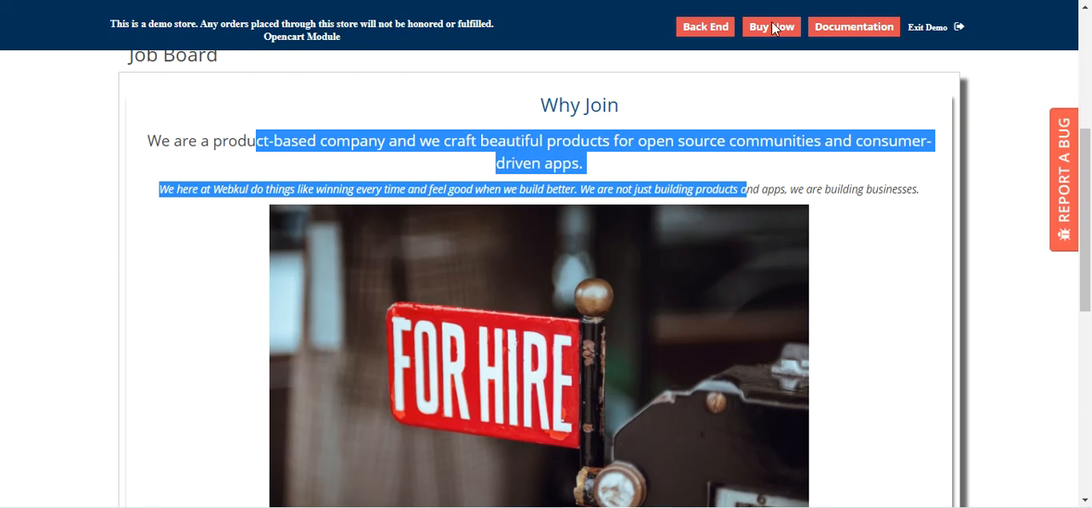
{"action": "scroll", "coordinate": [422, 398], "scroll_direction": "down", "scroll_amount": 4}
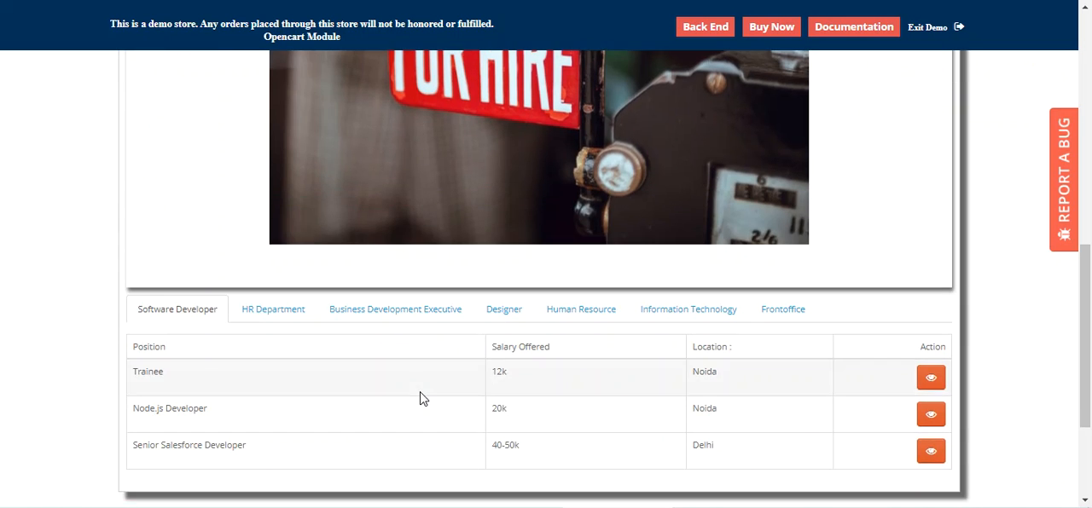
{"action": "scroll", "coordinate": [422, 398], "scroll_direction": "up", "scroll_amount": 4}
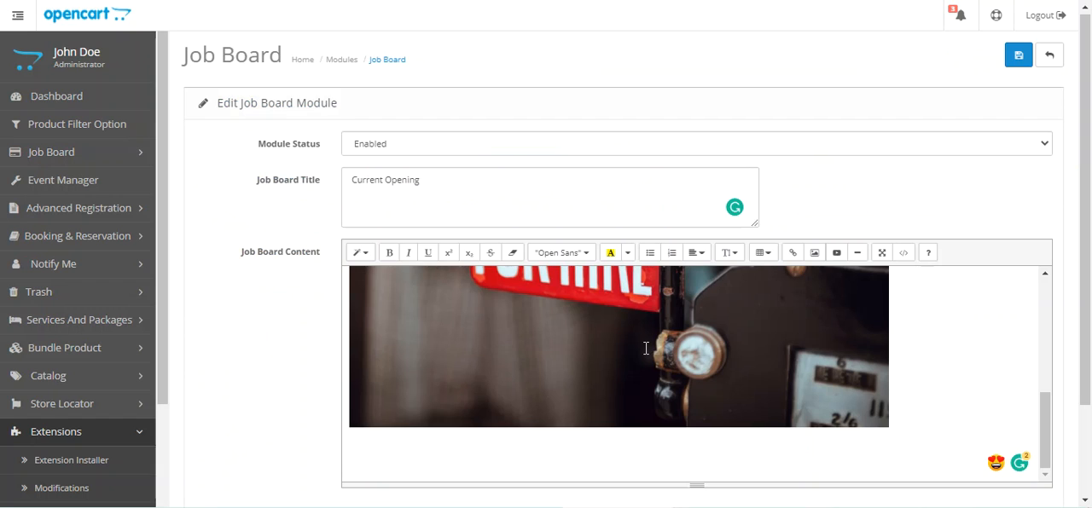
Step: Switch back to the module settings, select the image in the Job Board Content and look through the content again
{"action": "left_click", "coordinate": [689, 352]}
{"action": "scroll", "coordinate": [687, 353], "scroll_direction": "down", "scroll_amount": 1}
{"action": "scroll", "coordinate": [684, 355], "scroll_direction": "up", "scroll_amount": 1}
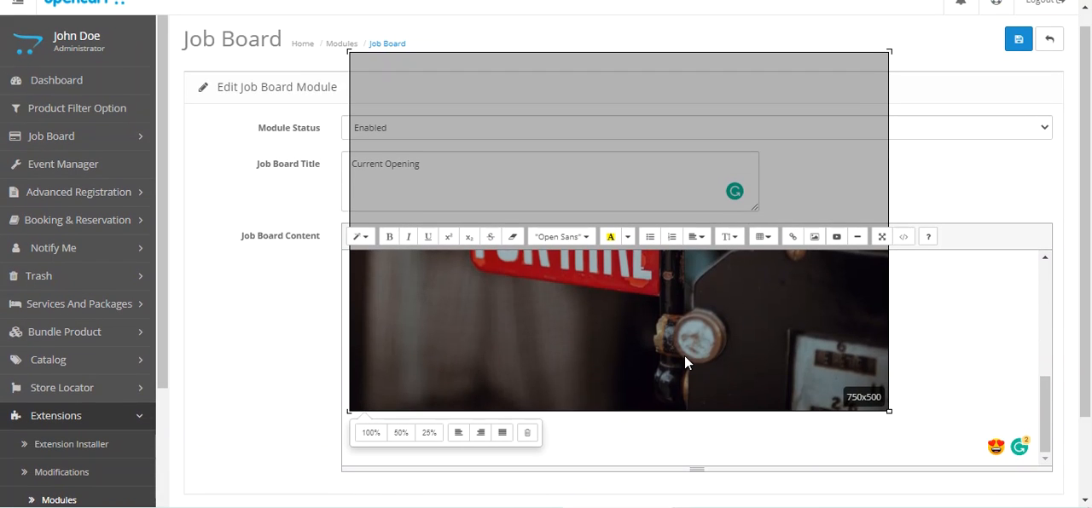
{"action": "scroll", "coordinate": [678, 361], "scroll_direction": "up", "scroll_amount": 1}
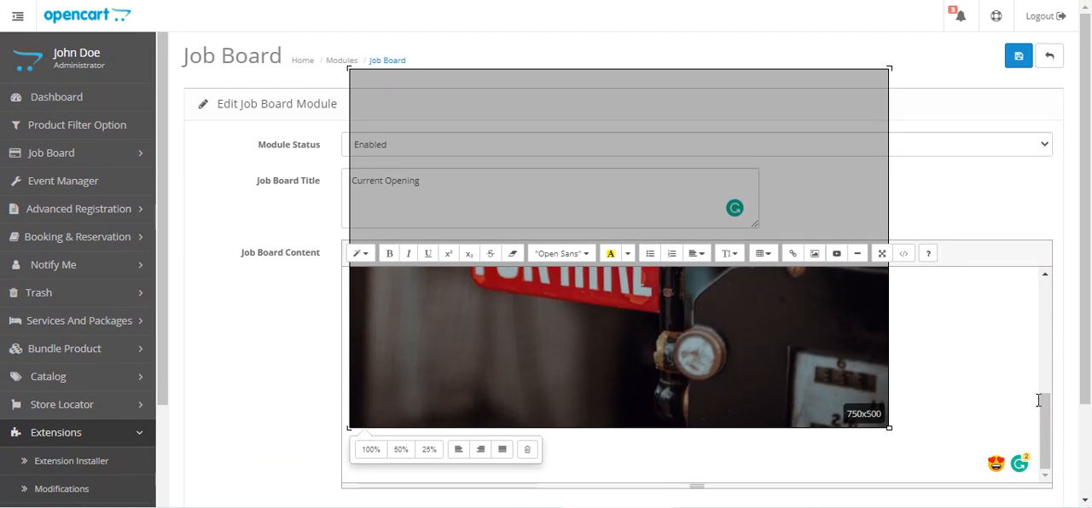
{"action": "left_click_drag", "start_coordinate": [1037, 396], "coordinate": [1023, 285]}
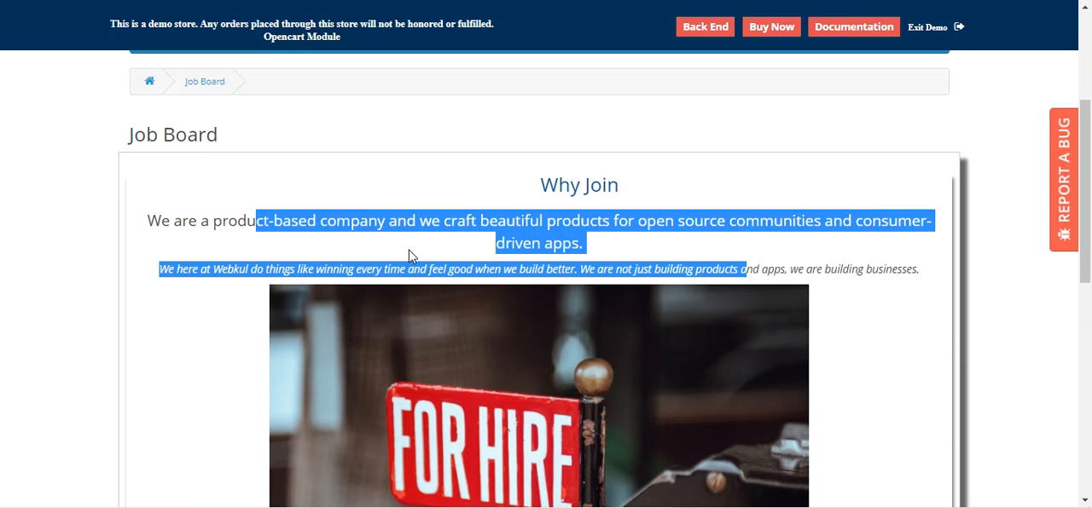
Step: Switch to the storefront job board and display the jobs in the Business Development Executive and Frontoffice categories
{"action": "left_click", "coordinate": [364, 209]}
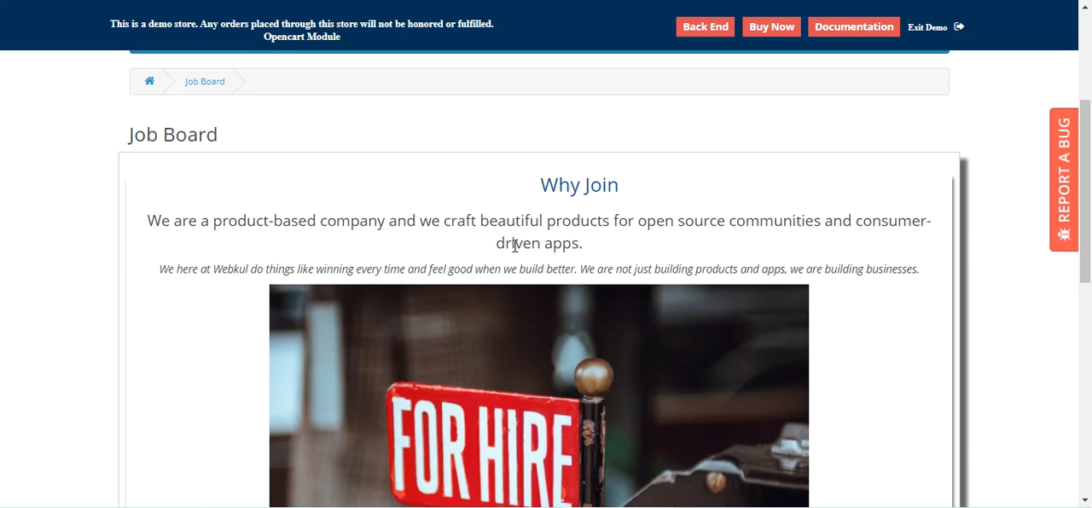
{"action": "scroll", "coordinate": [514, 246], "scroll_direction": "down", "scroll_amount": 4}
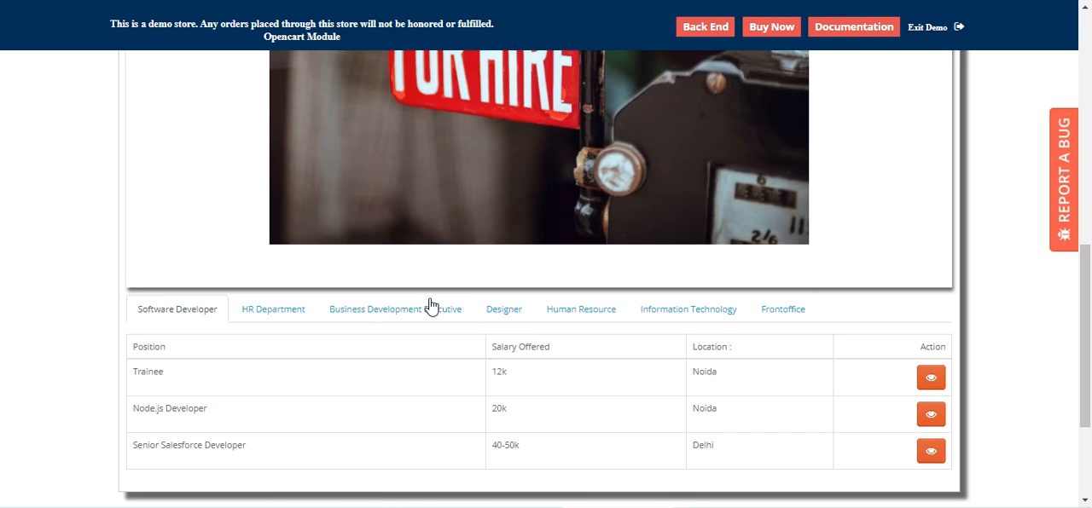
{"action": "left_click", "coordinate": [398, 315]}
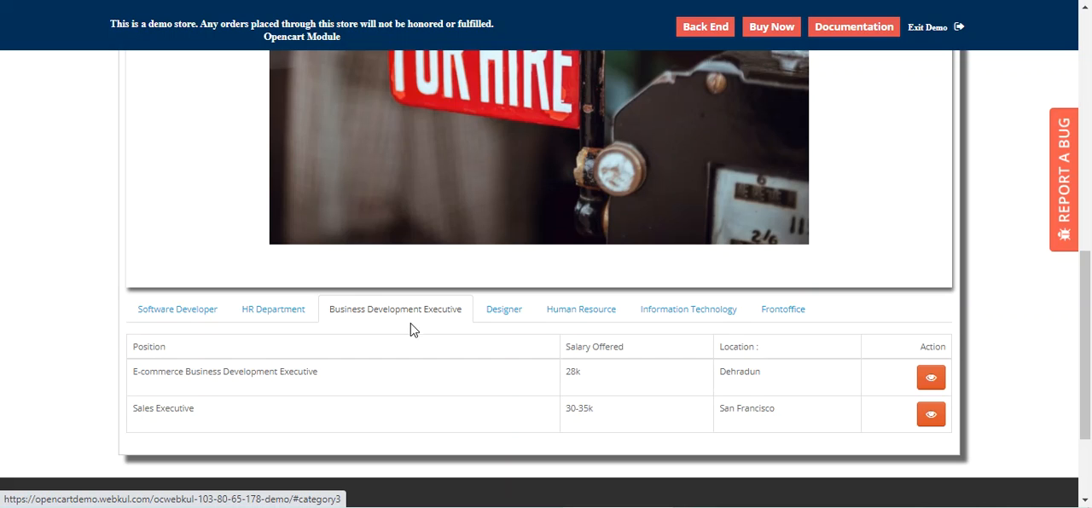
{"action": "left_click", "coordinate": [779, 315]}
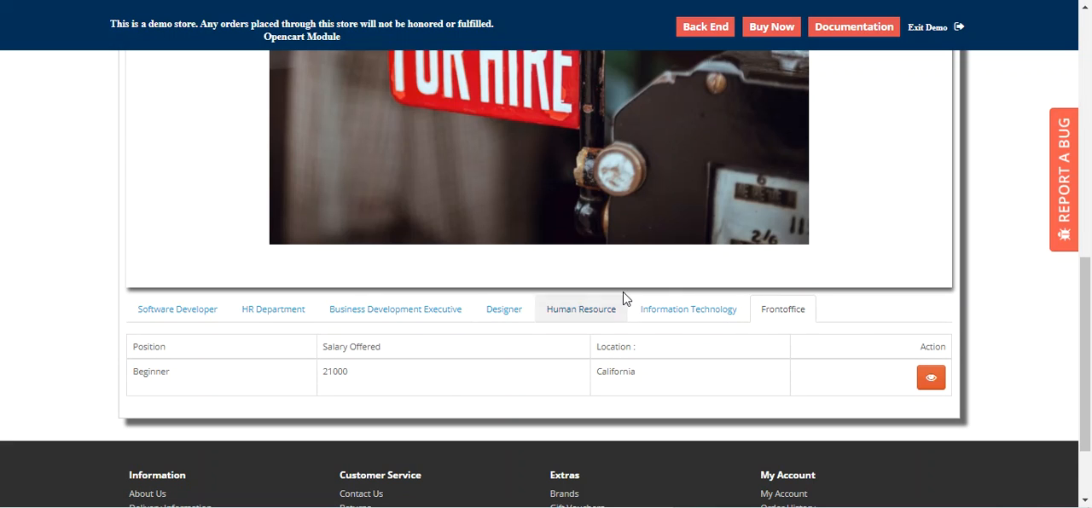